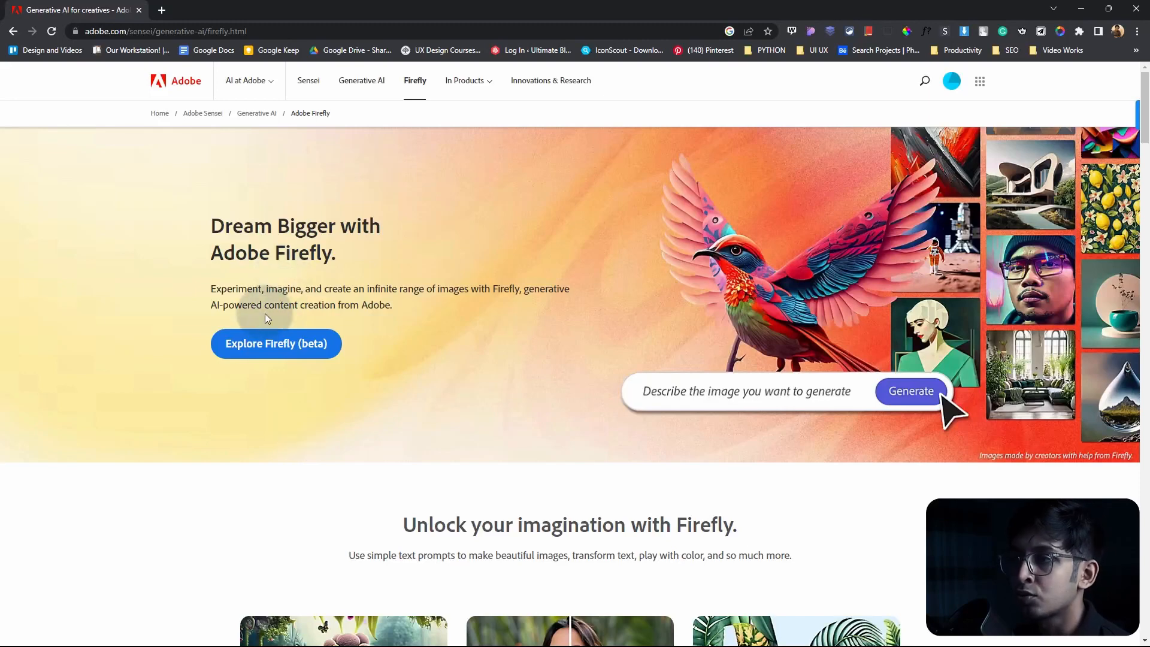
Step: Open Adobe Firefly (beta) from its landing page and start the Text to image generator
left_click(275, 353)
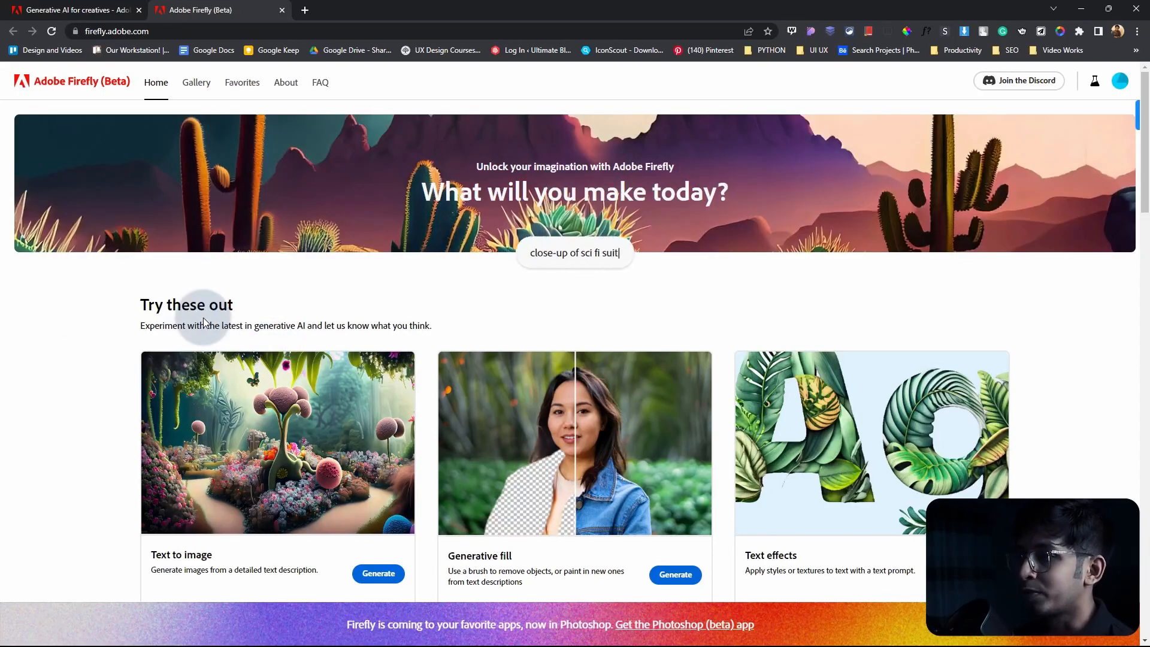
scroll(199, 263, "down", 5)
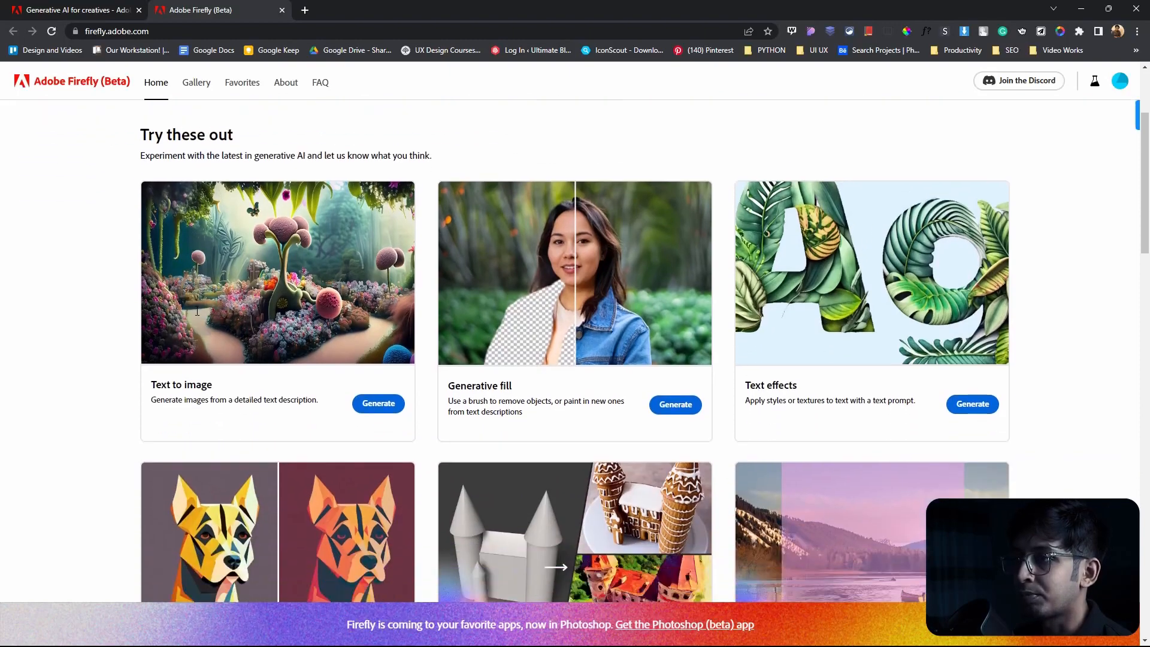
scroll(193, 308, "up", 3)
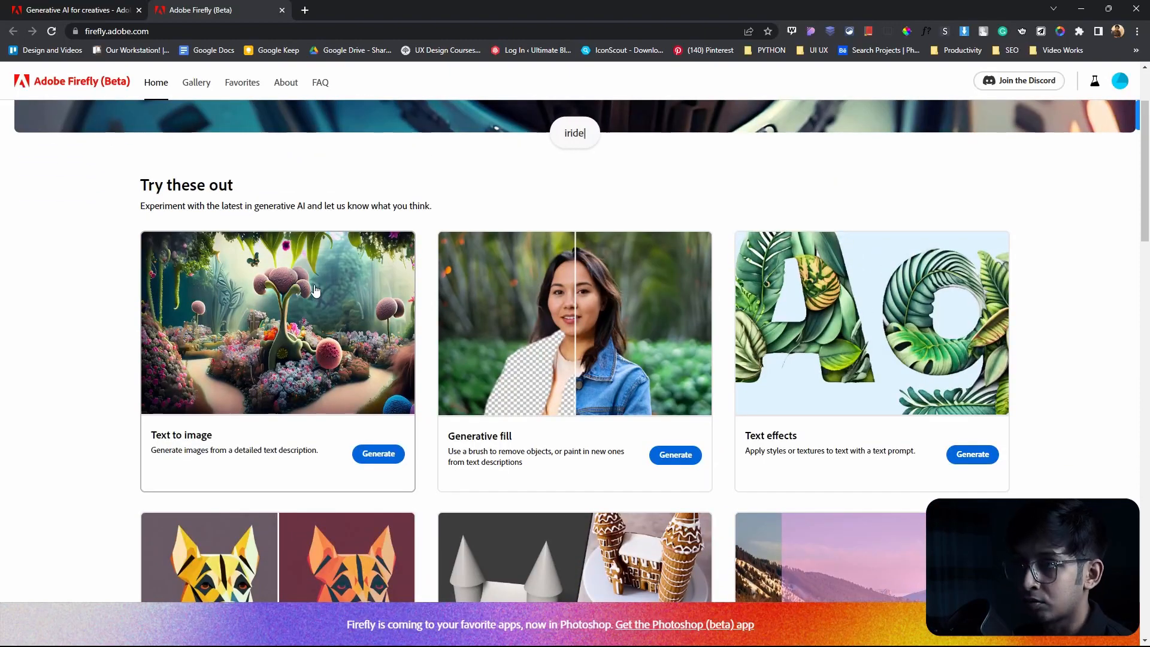
scroll(275, 320, "down", 2)
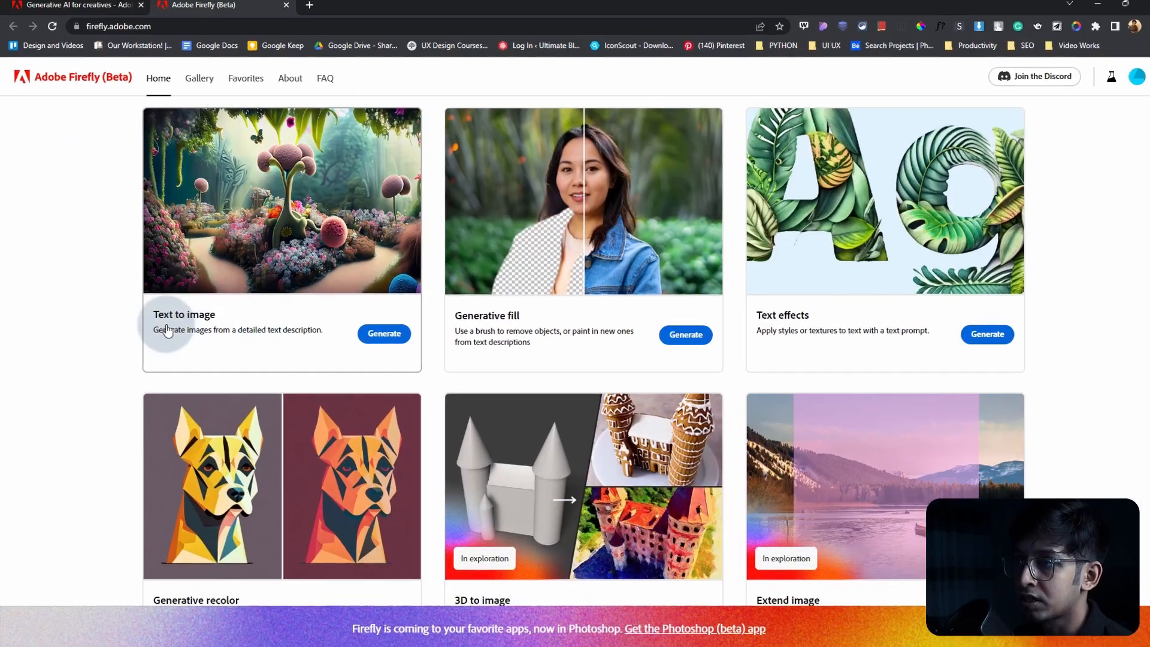
scroll(90, 326, "up", 2)
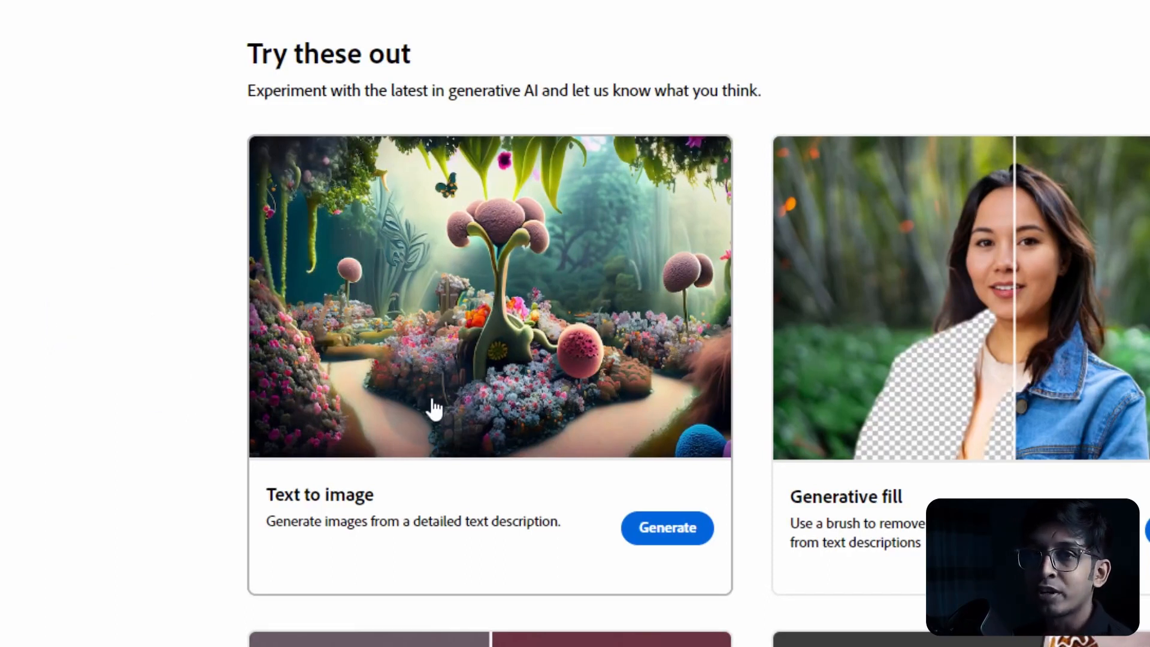
left_click(206, 388)
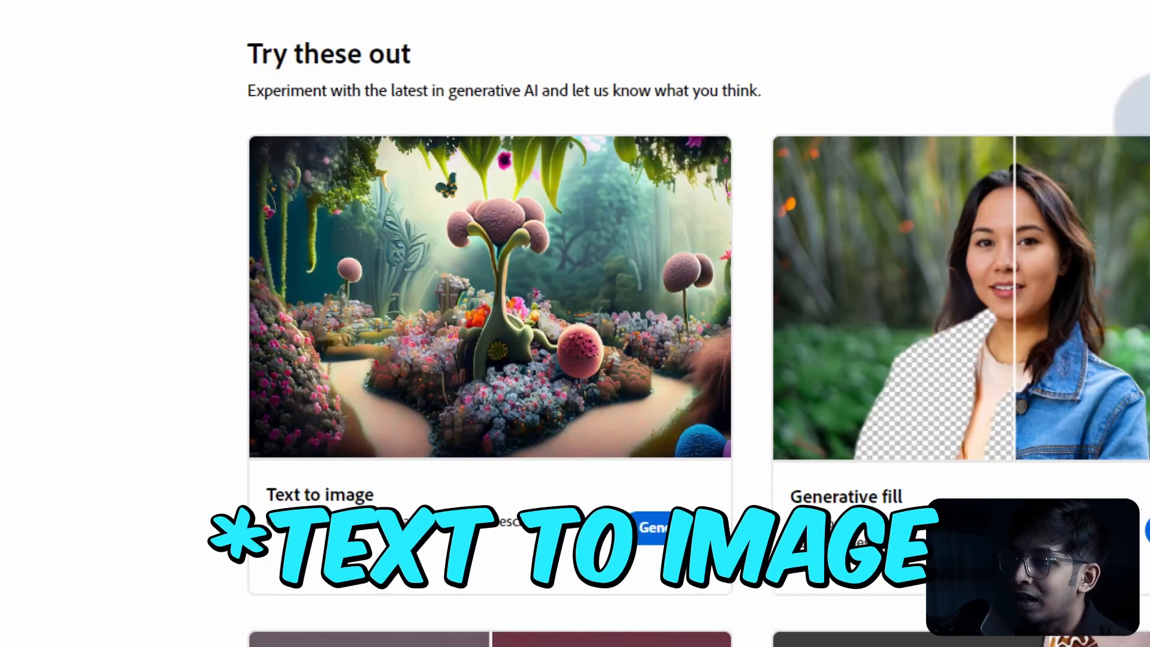
left_click(667, 552)
left_click(673, 531)
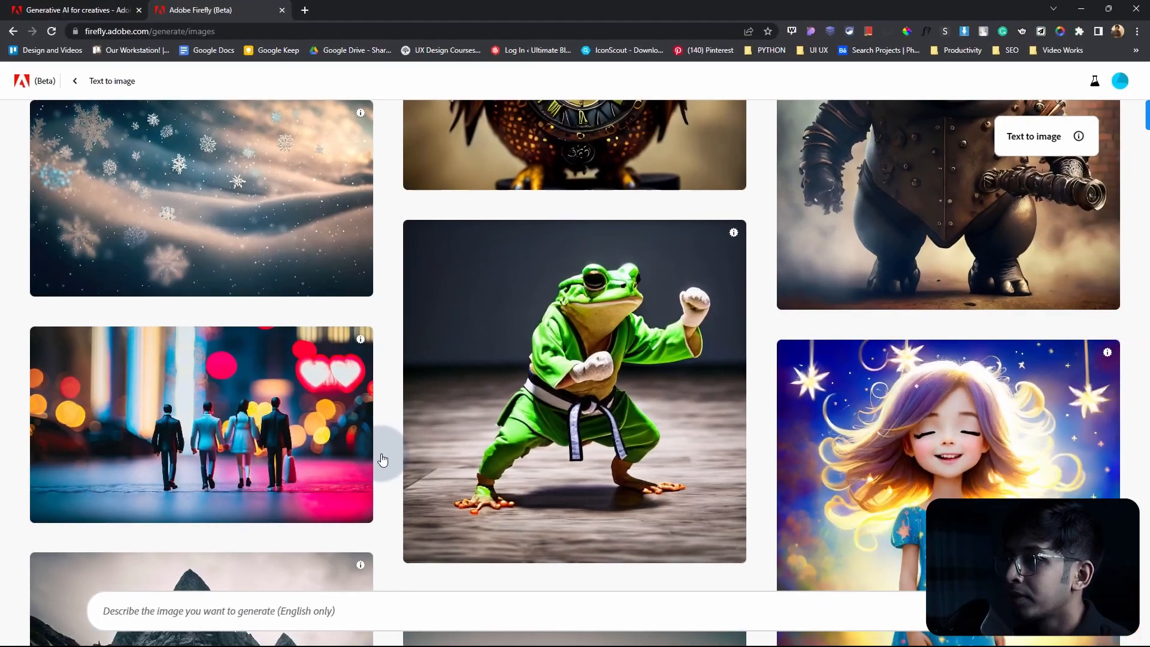
Step: Examine the gallery of sample text-to-image results and the prompts behind them
scroll(442, 398, "down", 4)
mouse_move(442, 398)
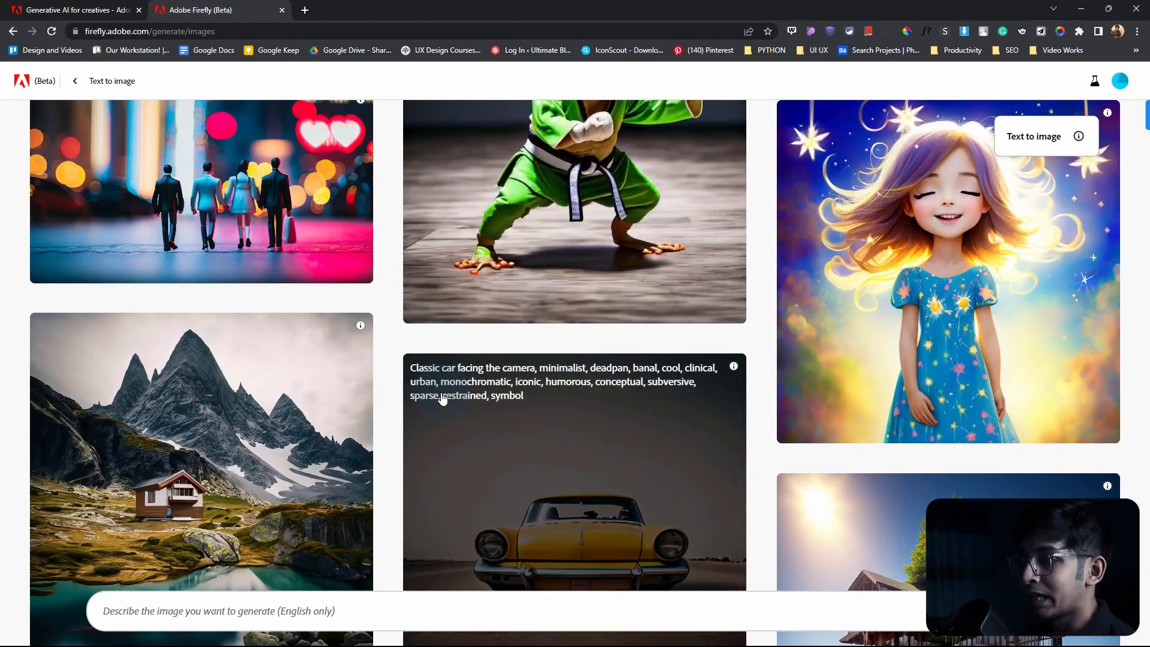
scroll(441, 398, "down", 10)
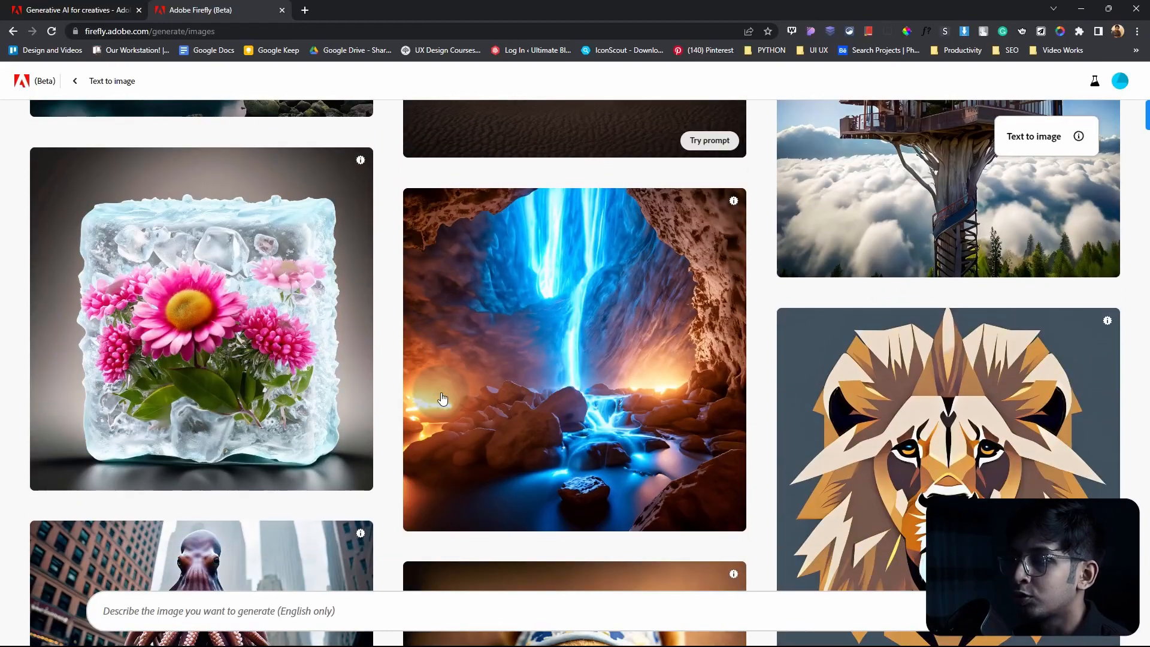
scroll(442, 398, "down", 7)
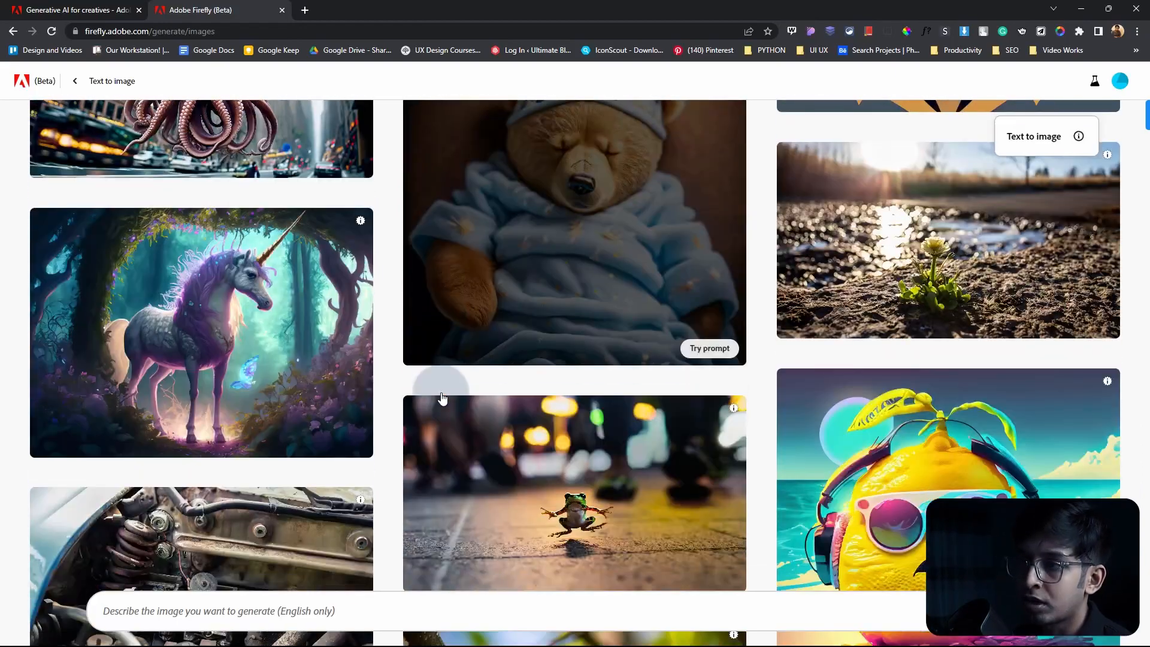
scroll(440, 393, "down", 3)
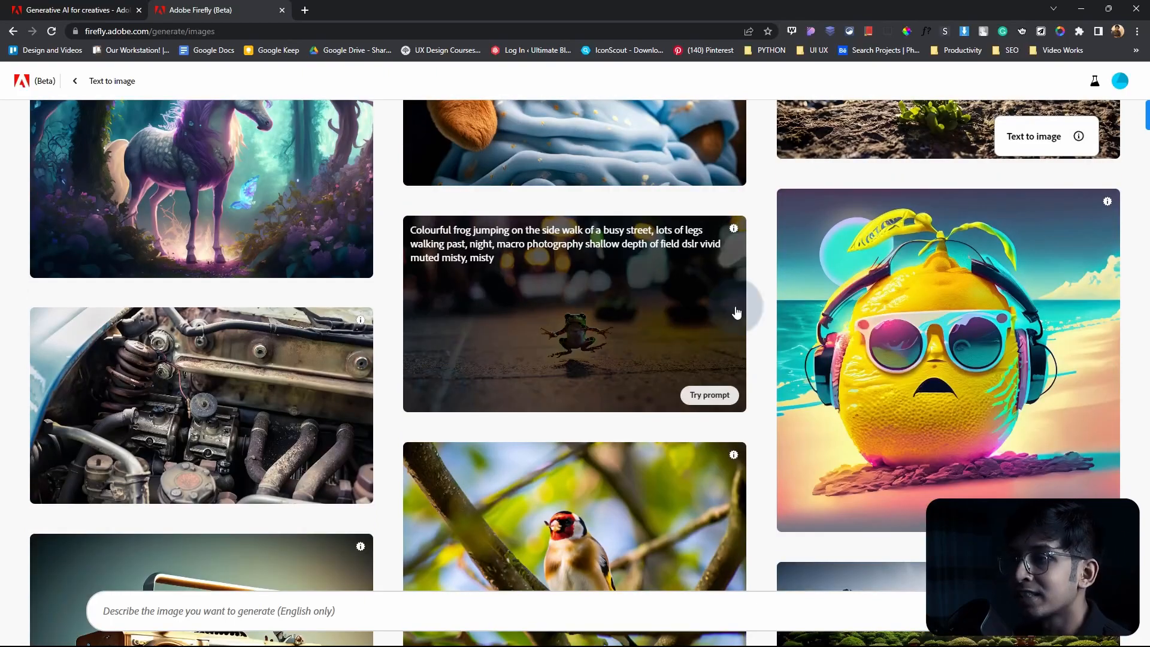
scroll(738, 317, "down", 3)
scroll(737, 317, "down", 6)
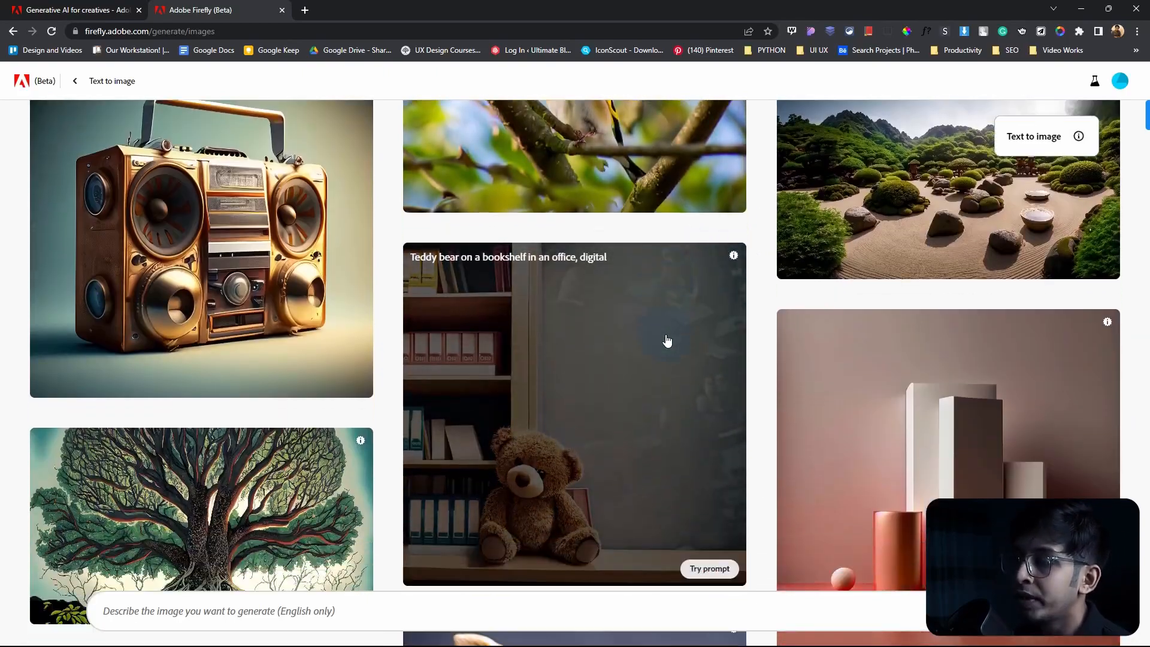
scroll(667, 341, "down", 2)
scroll(667, 341, "up", 10)
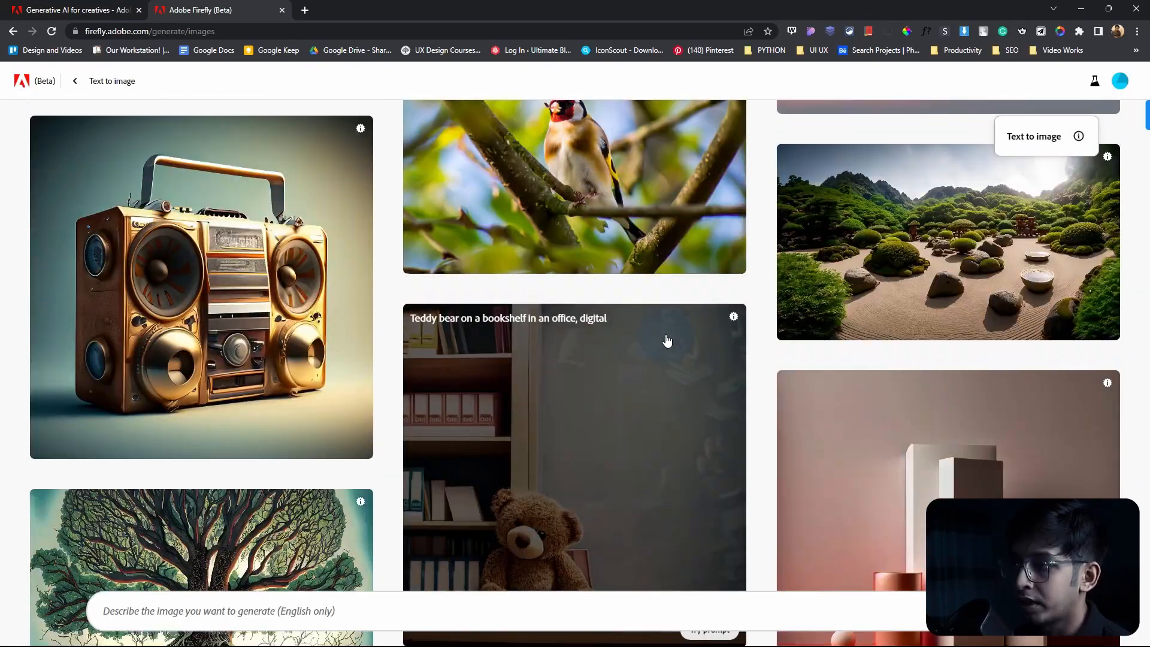
scroll(667, 340, "up", 4)
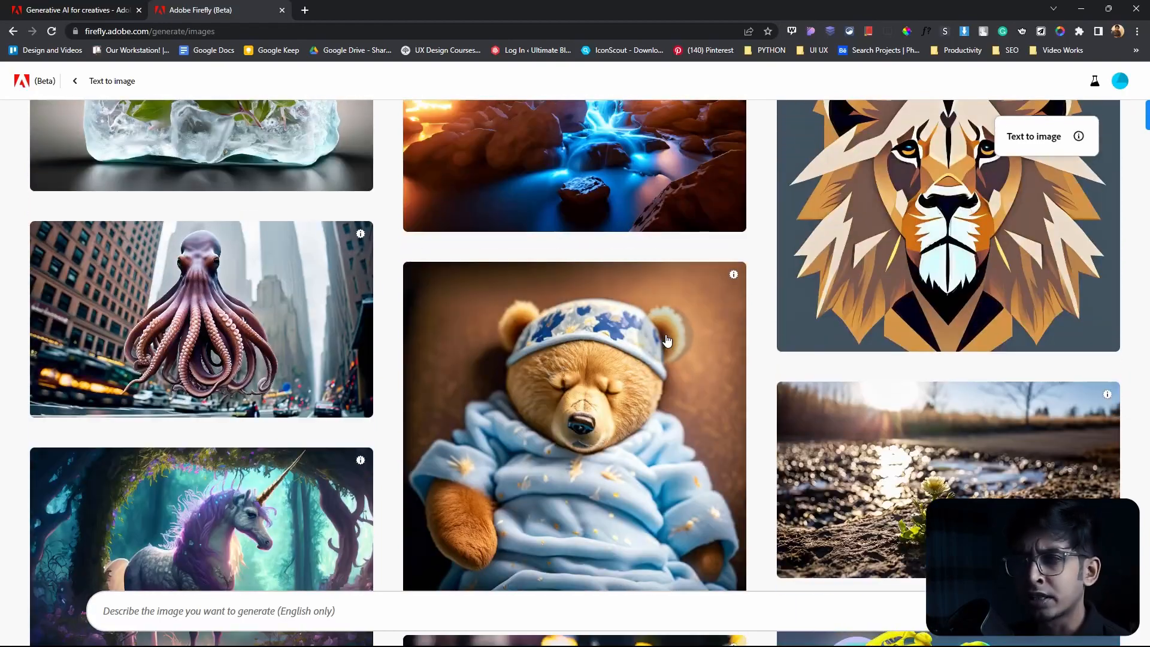
scroll(667, 341, "up", 6)
mouse_move(667, 341)
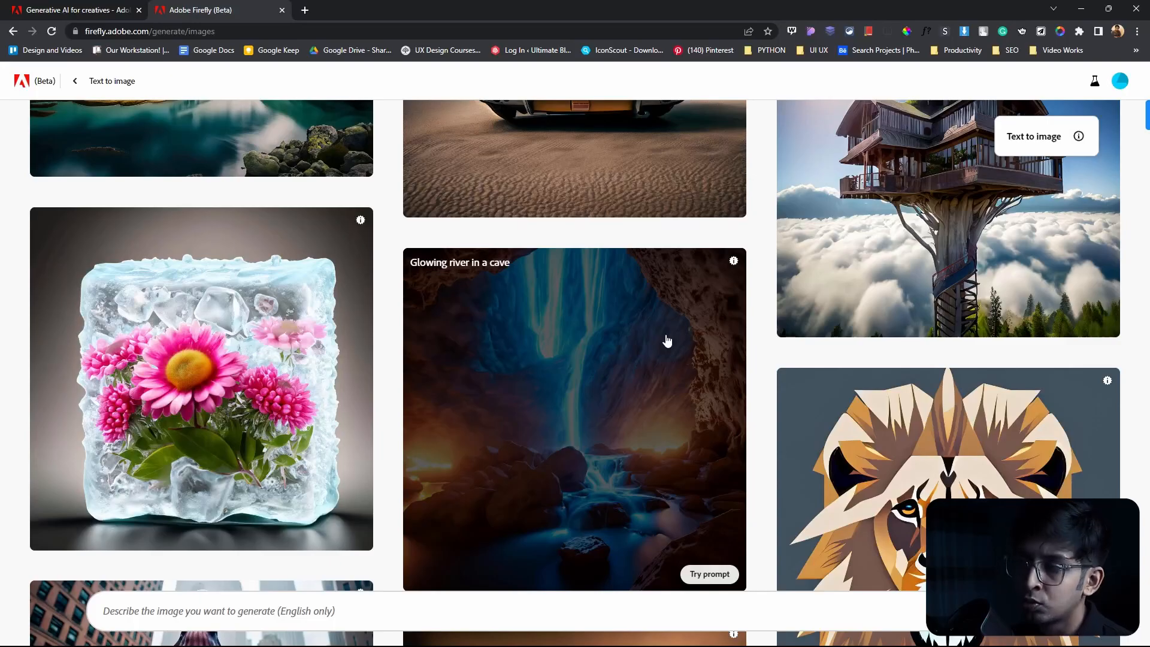
scroll(682, 318, "up", 3)
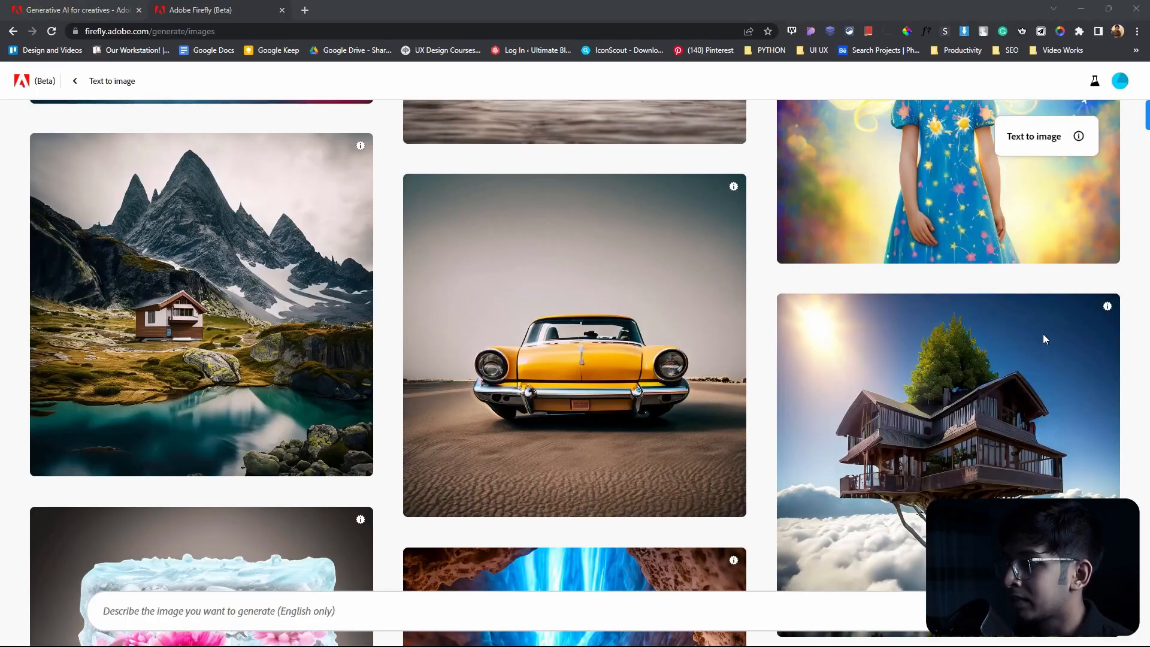
Step: Generate images from the prompt "a dog, blended with alien look, on a forest, hyperrealistic, on a moonlit night"
left_click(152, 604)
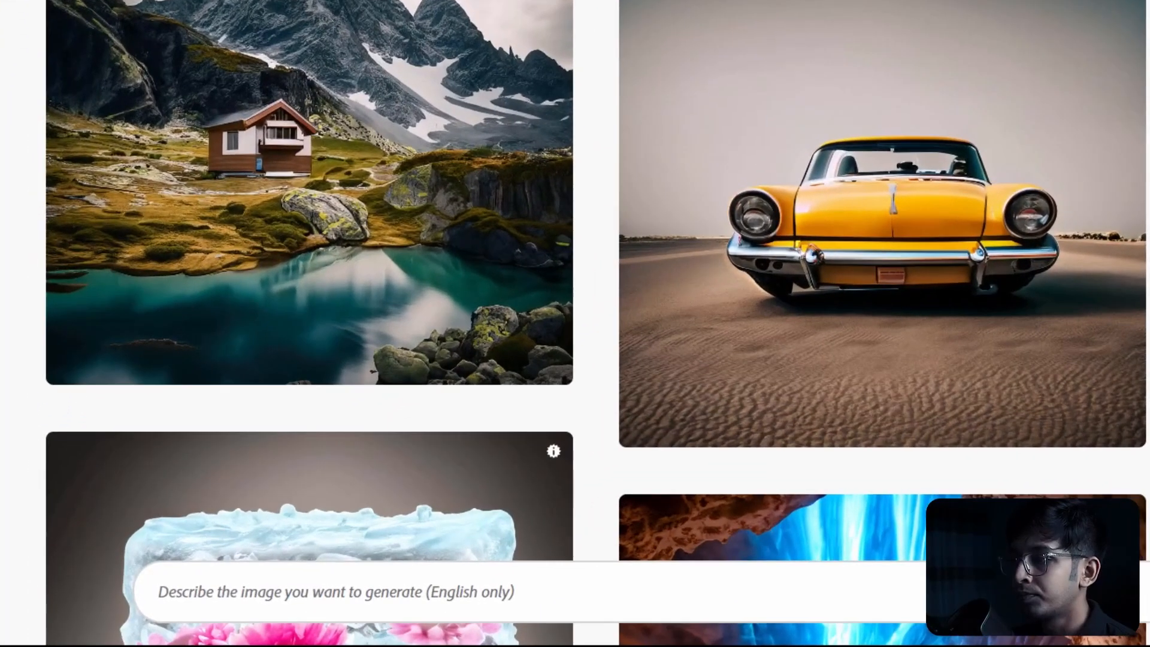
type("a")
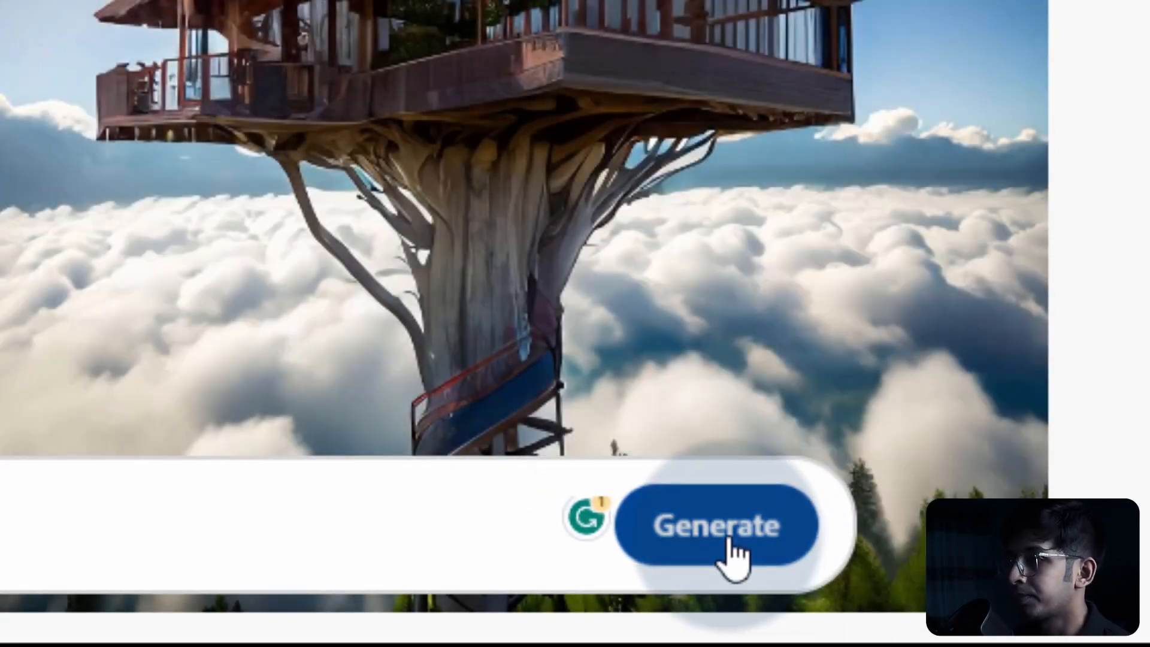
left_click(731, 551)
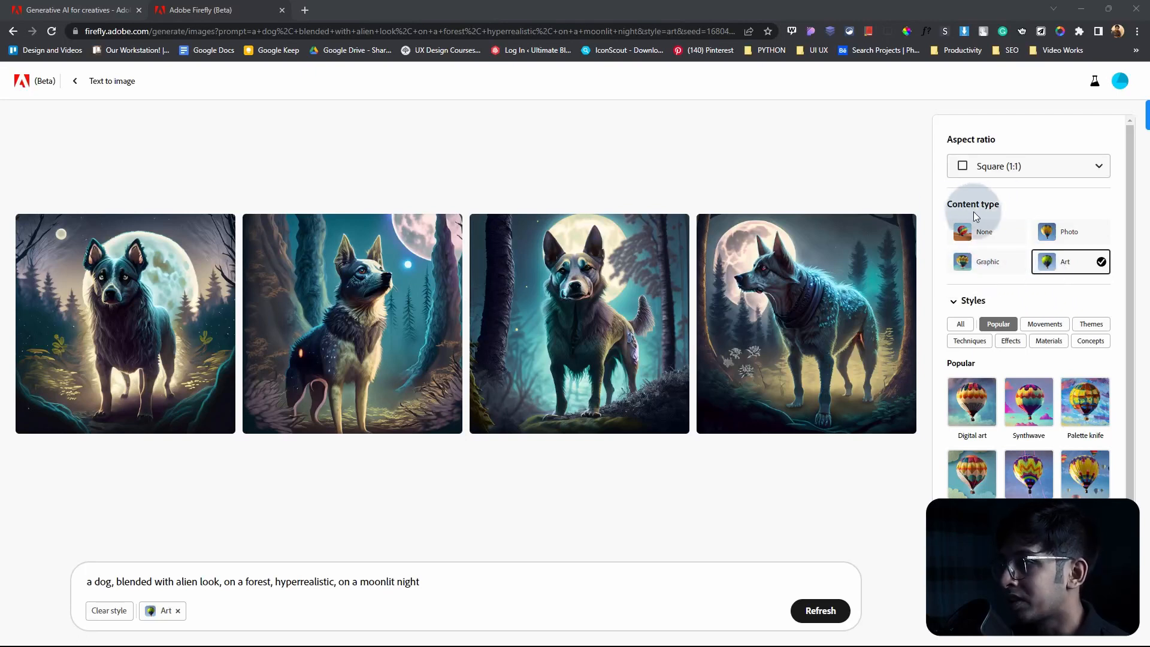
Step: Regenerate the dog images as Photo content with warm tone, dramatic lighting and the Widescreen (16:9) aspect ratio
left_click(1076, 238)
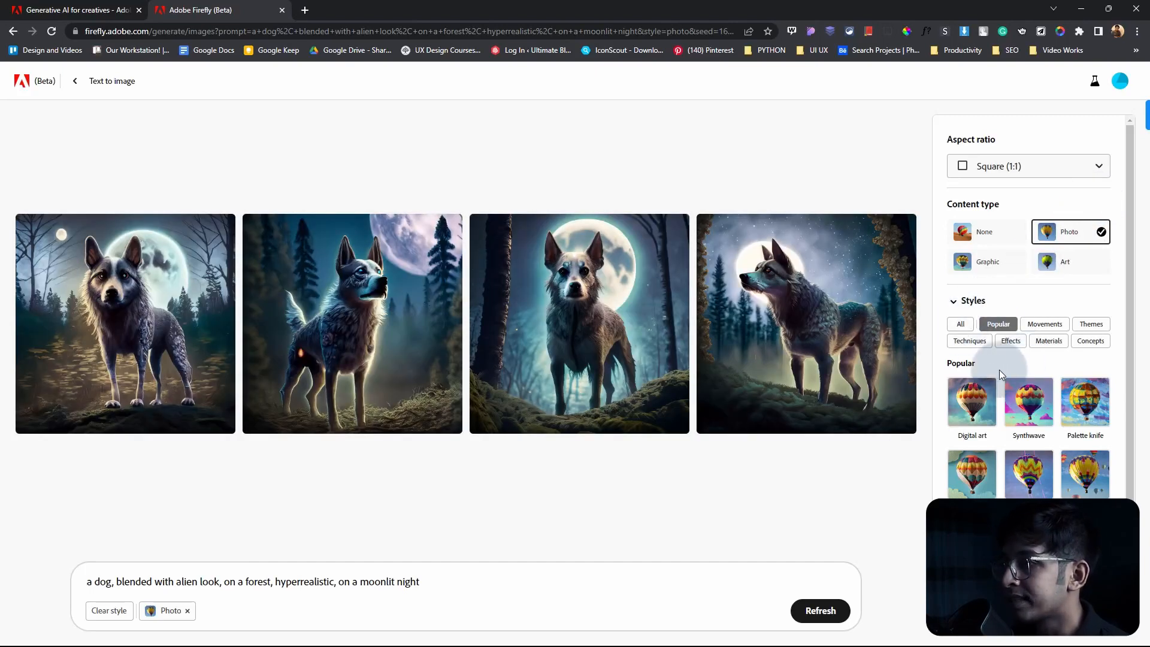
scroll(976, 345, "down", 1)
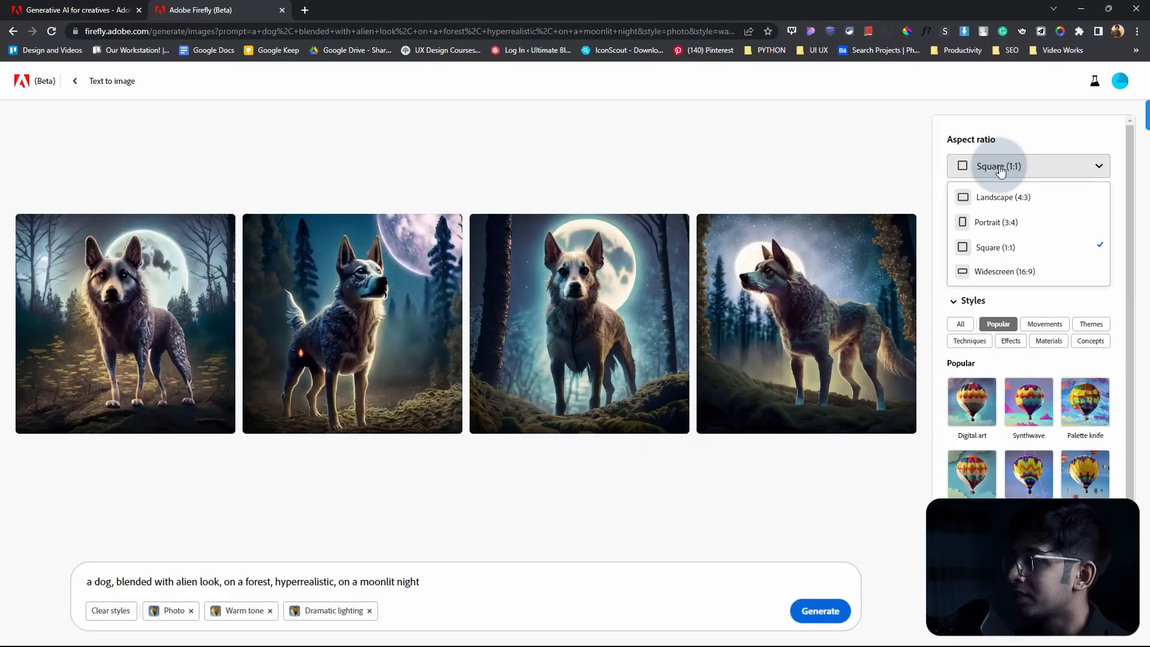
left_click(1005, 271)
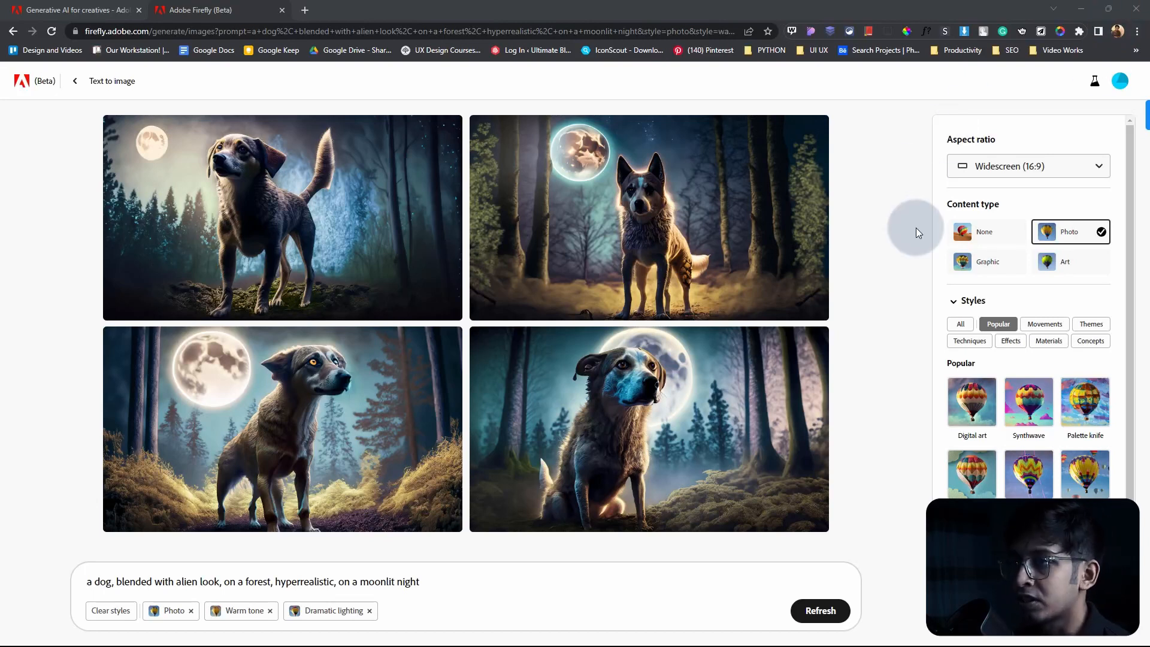
scroll(1027, 226, "down", 2)
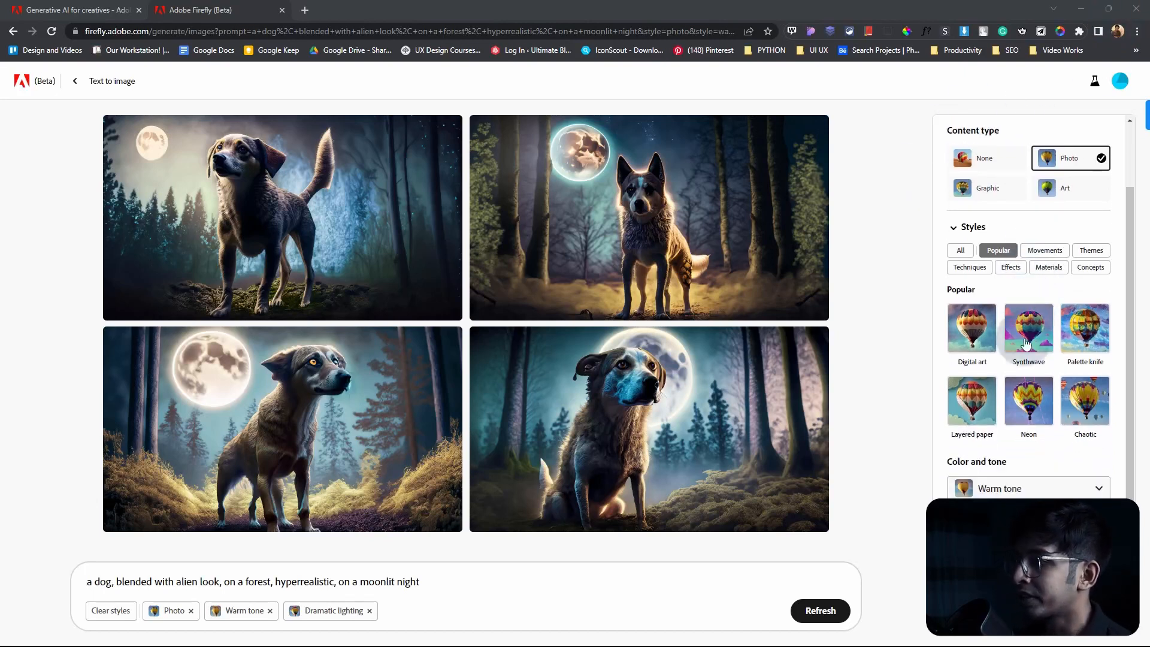
scroll(990, 421, "up", 2)
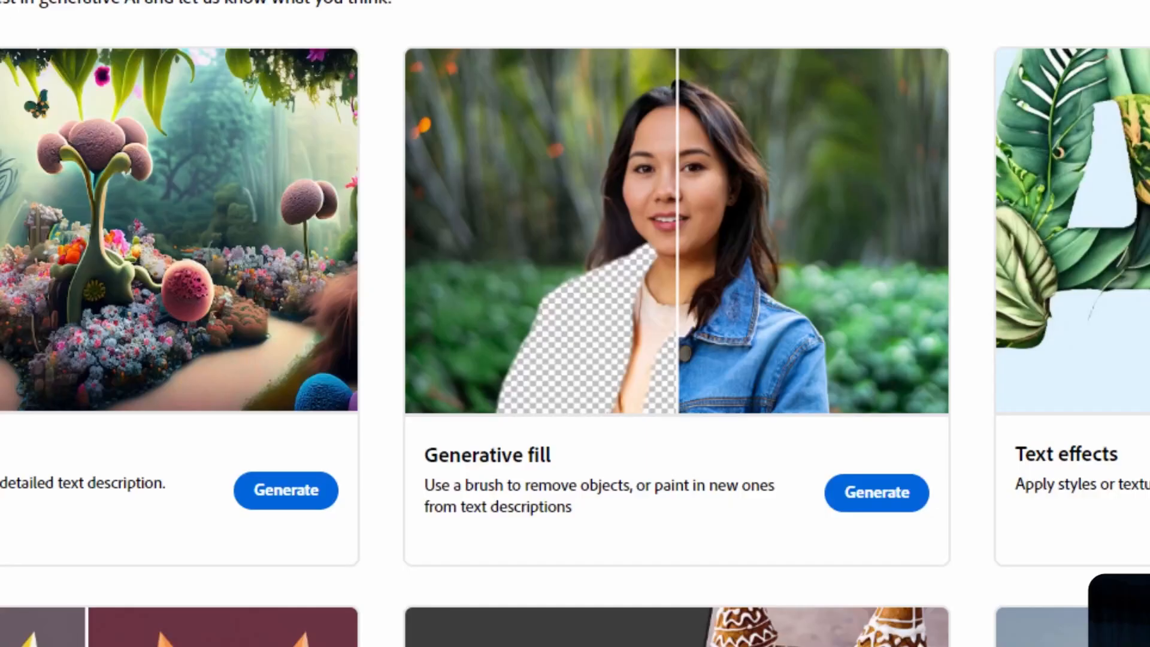
Step: Open the Generative fill tool and upload the lighthouse photo from the Downloads folder
left_click(841, 512)
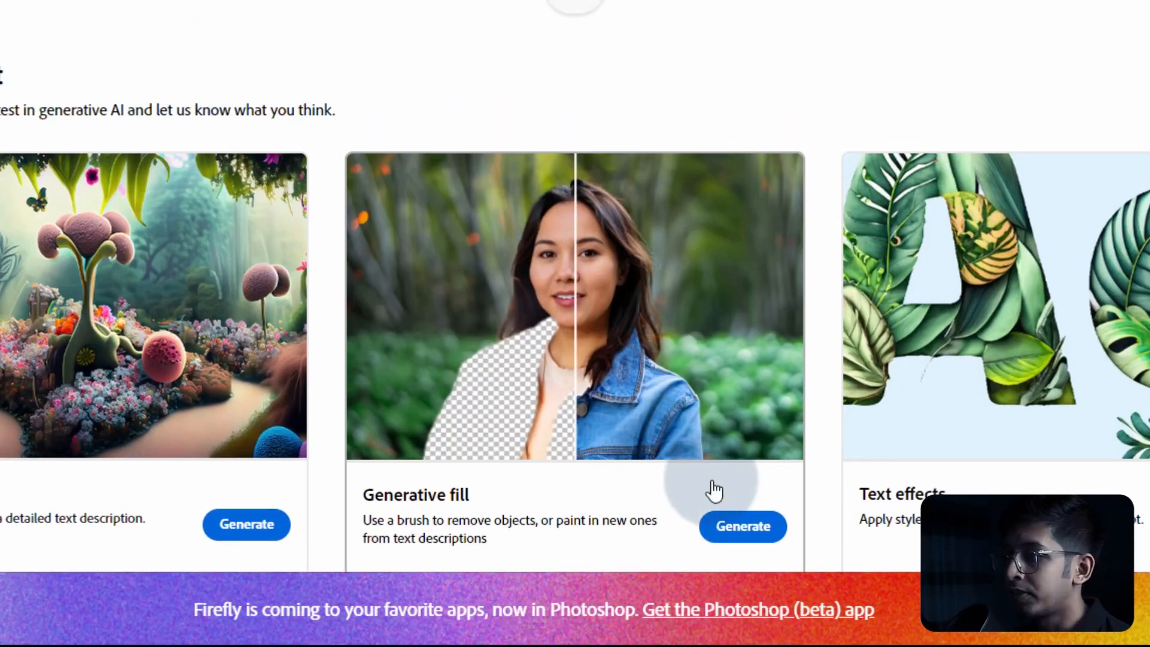
left_click(734, 434)
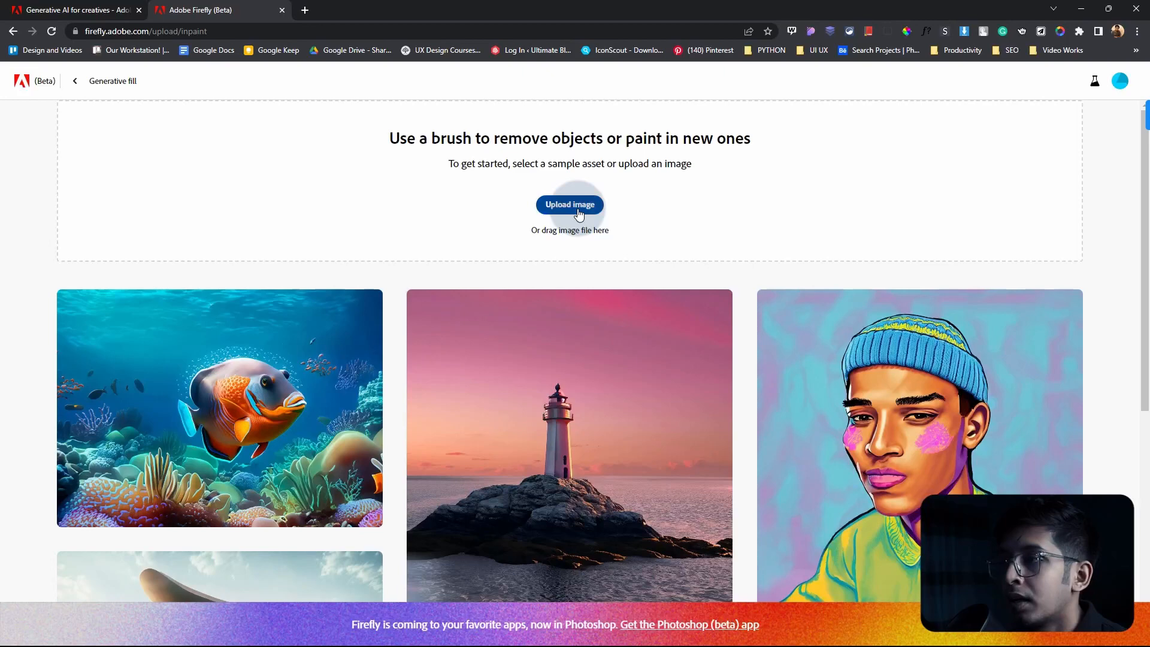
left_click(577, 209)
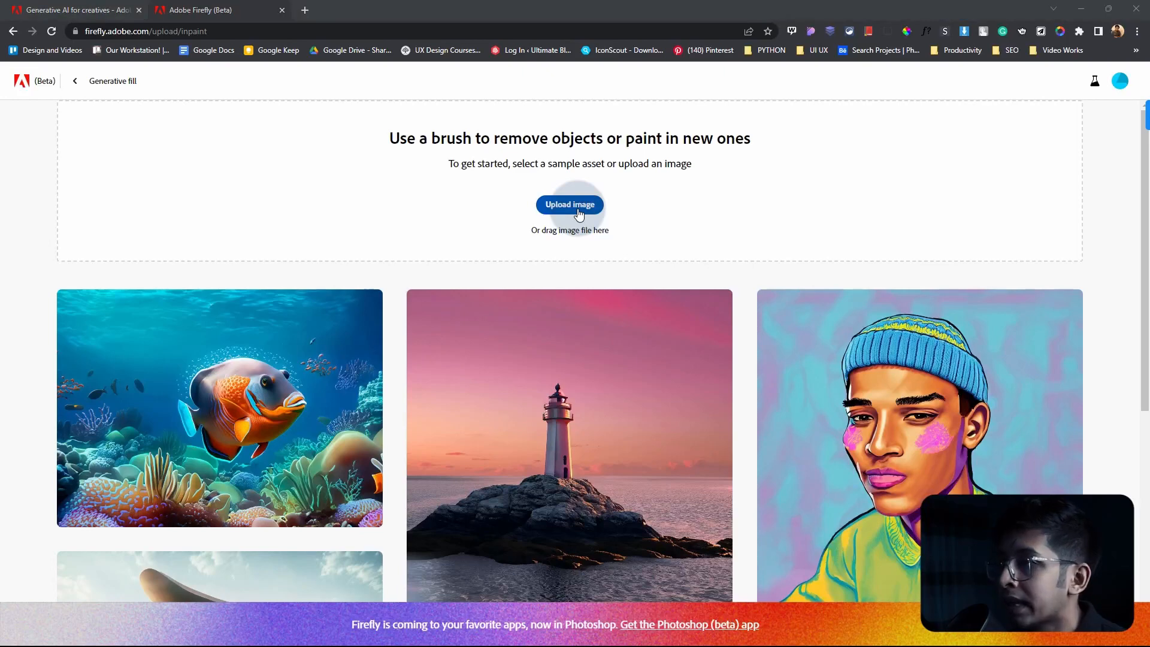
scroll(101, 222, "up", 6)
left_click(101, 223)
left_click(200, 237)
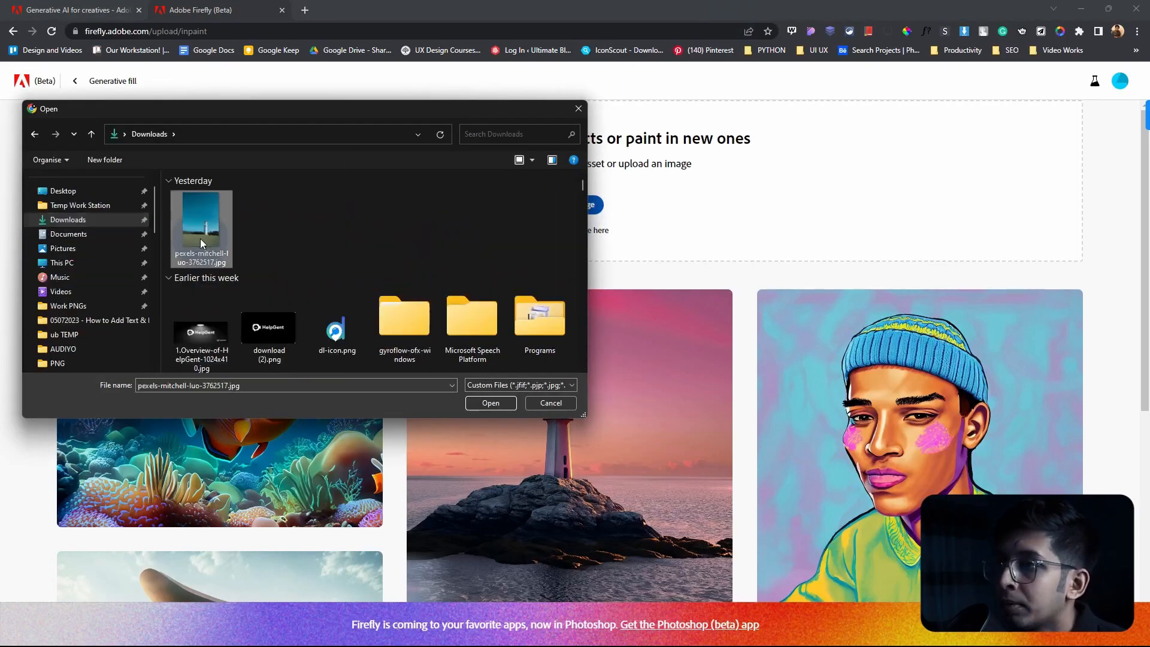
left_click(500, 401)
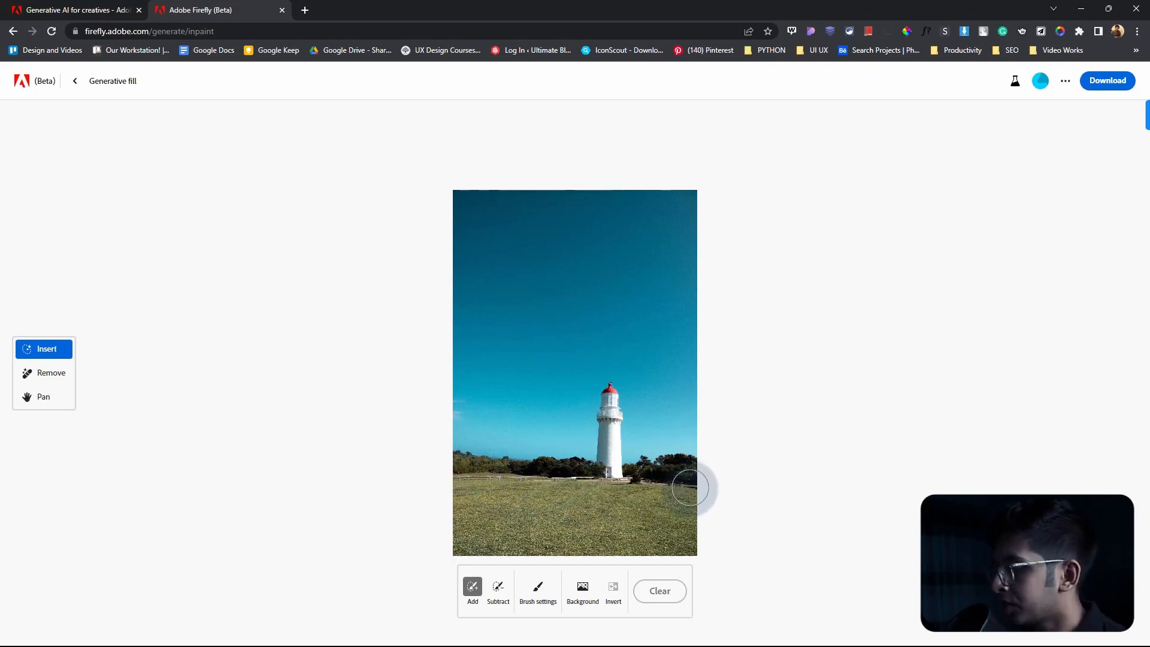
Step: Brush out the grass and trees across the photo's lower part, keeping a patch of ground around the lighthouse base
scroll(689, 487, "up", 3)
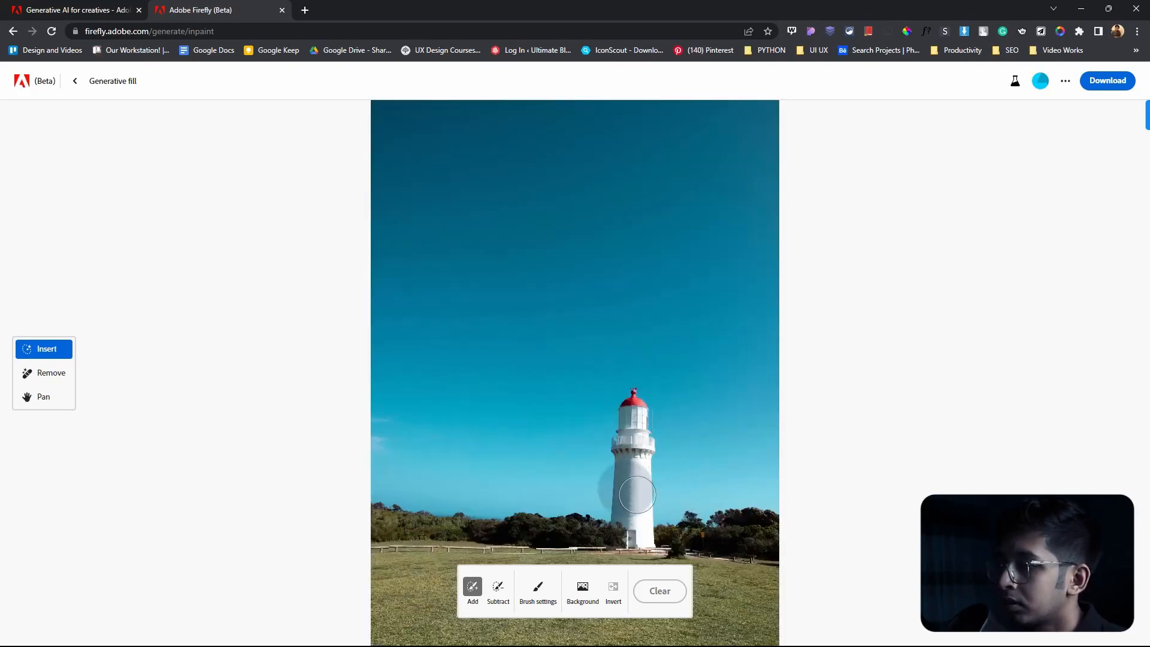
scroll(617, 479, "down", 3)
scroll(617, 479, "up", 3)
scroll(616, 481, "down", 1)
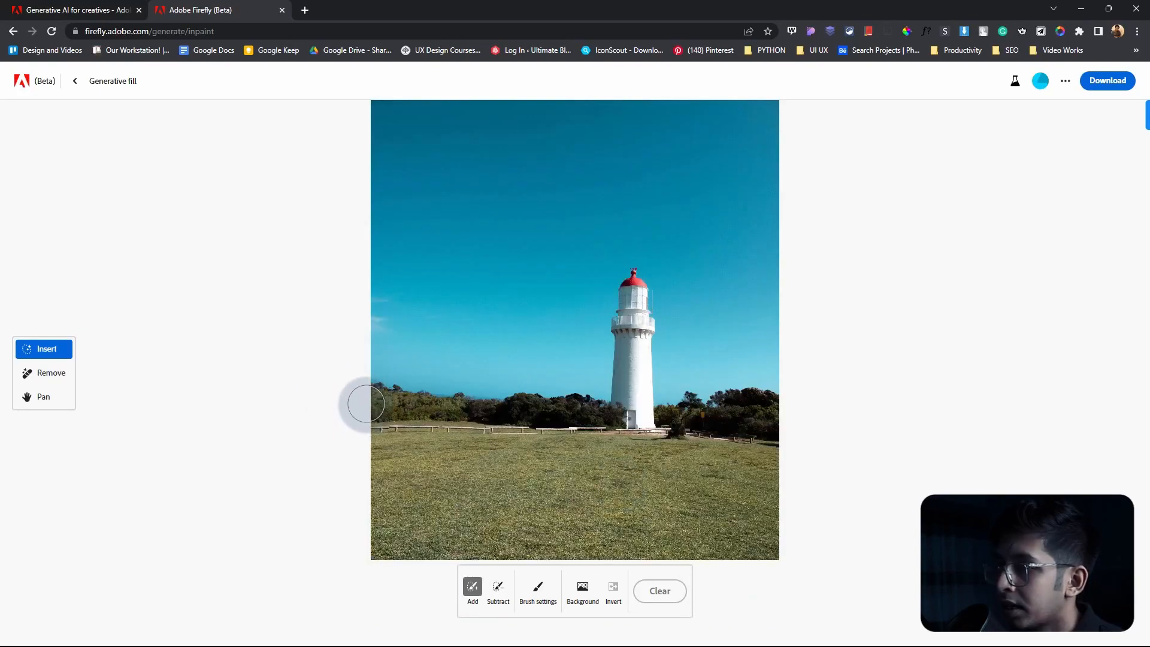
mouse_move(369, 400)
left_mouse_down()
mouse_move(591, 415)
mouse_move(532, 431)
mouse_move(417, 411)
mouse_move(346, 430)
mouse_move(438, 444)
mouse_move(374, 450)
mouse_move(469, 446)
mouse_move(345, 483)
mouse_move(523, 457)
mouse_move(774, 455)
mouse_move(732, 497)
mouse_move(549, 481)
mouse_move(810, 527)
left_mouse_up()
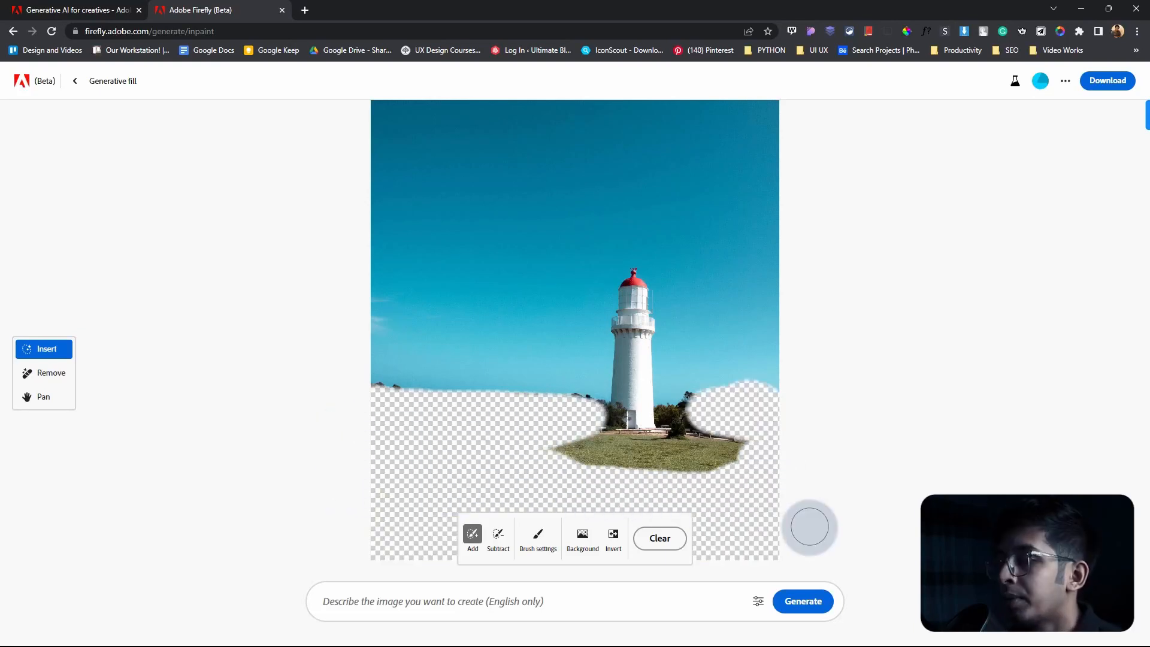
Step: Fill the erased area using the prompt "lake with reflection" and select the second generated variation
left_click(346, 601)
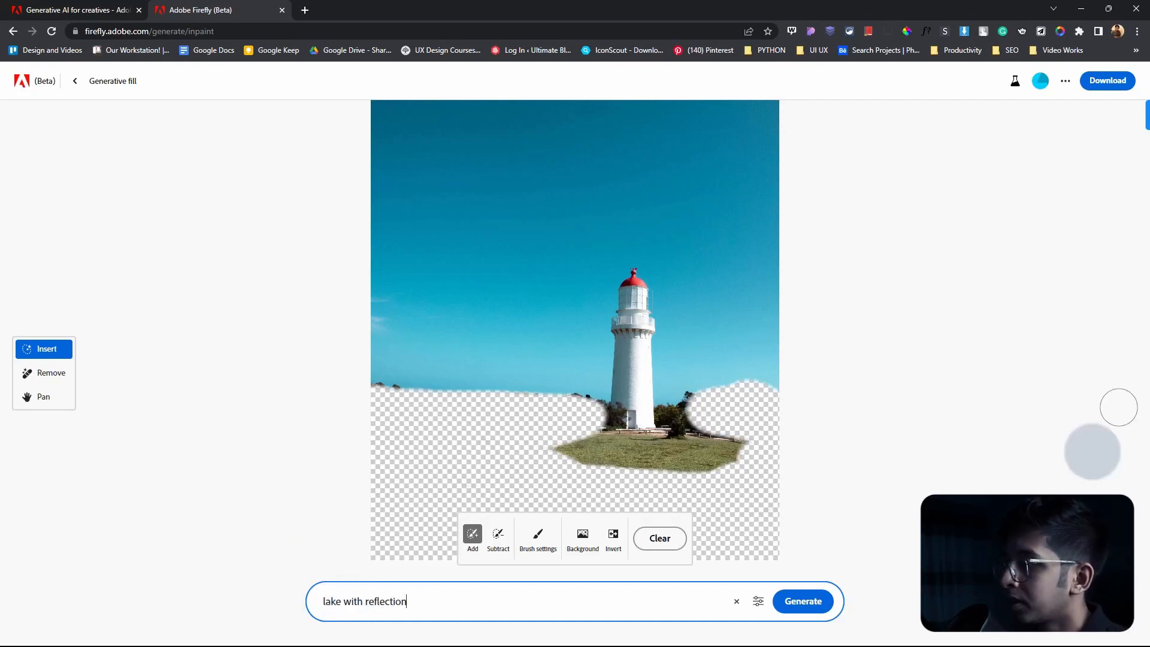
left_click(811, 600)
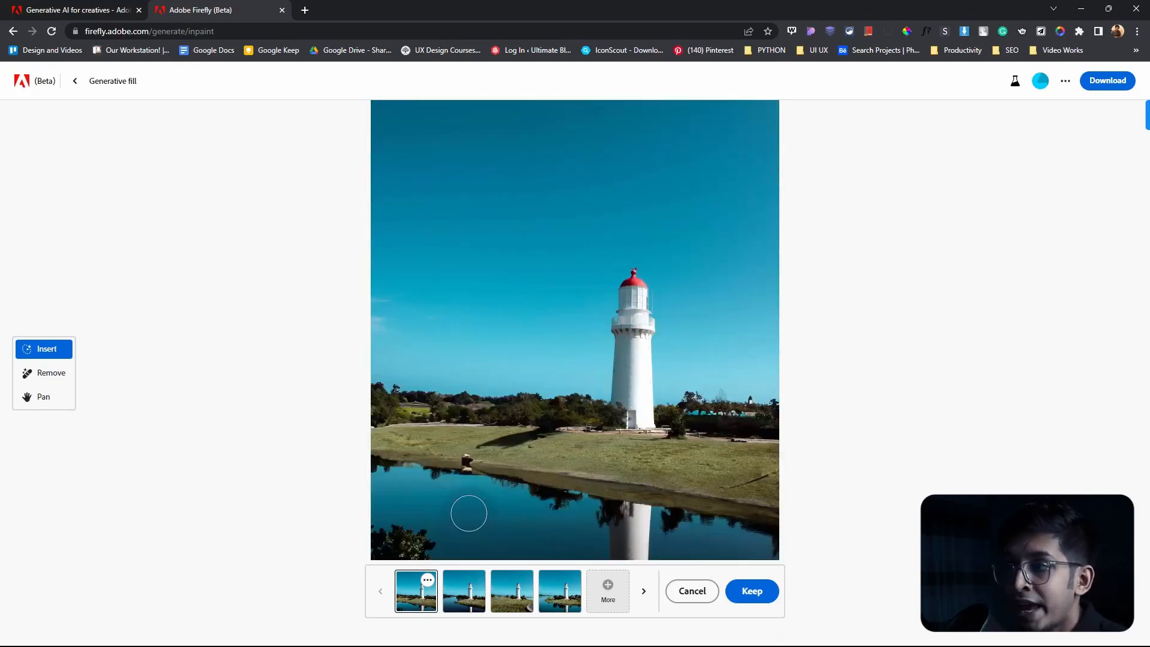
left_click(462, 608)
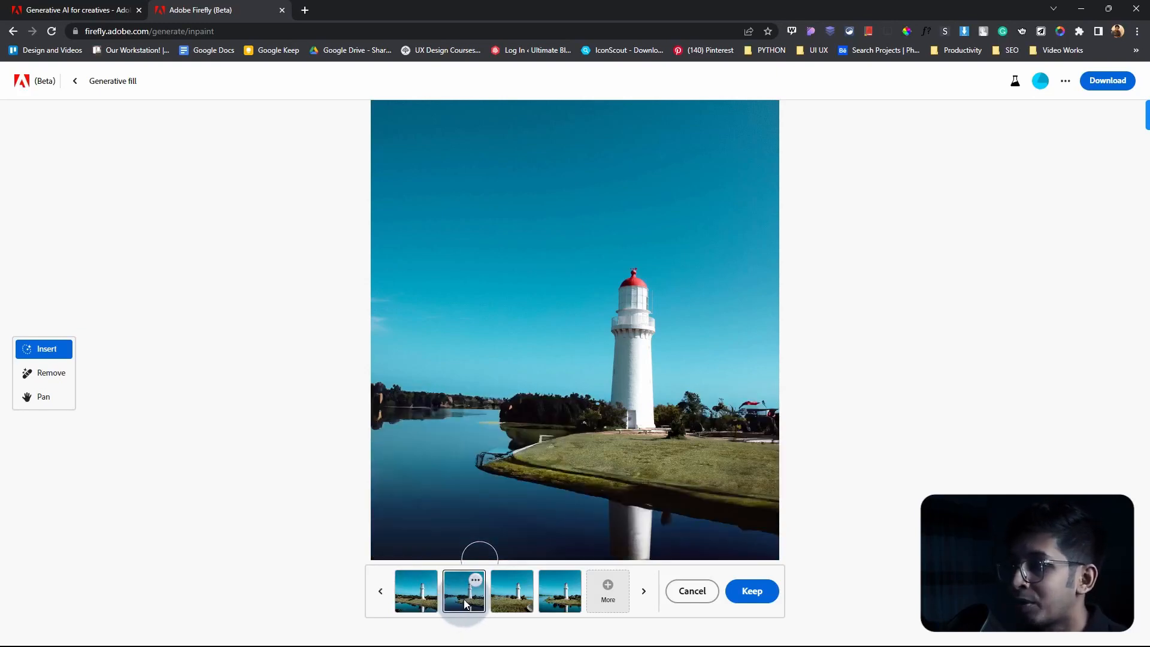
Step: Compare the generated lake variations and keep the second one as the fill
left_click(519, 608)
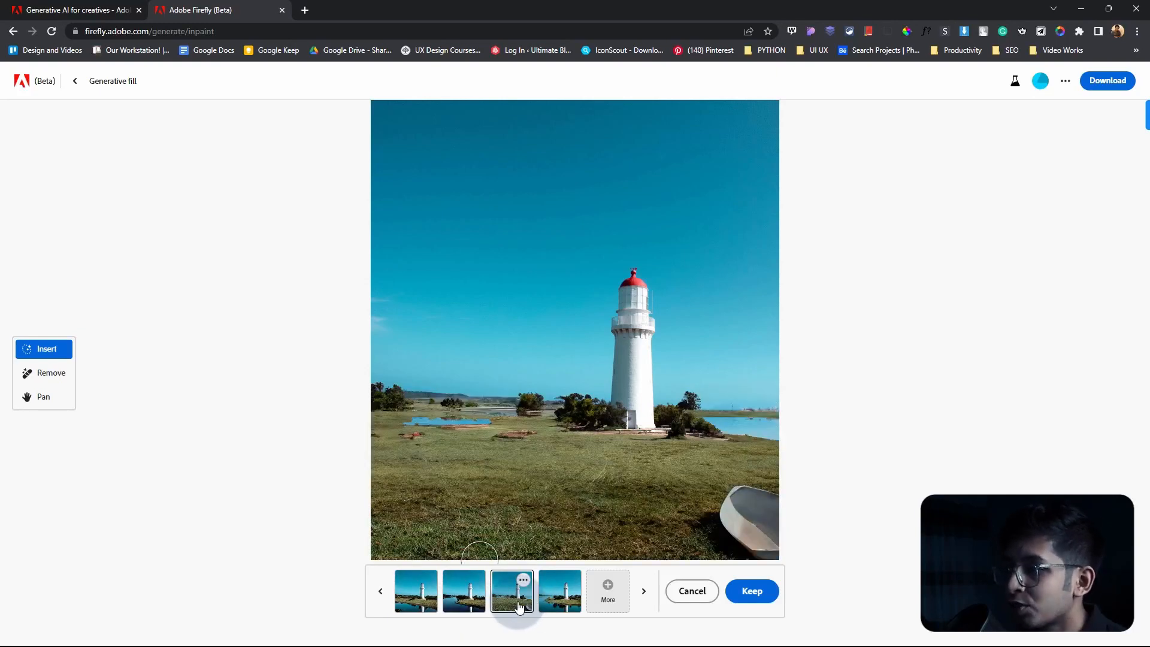
left_click(557, 606)
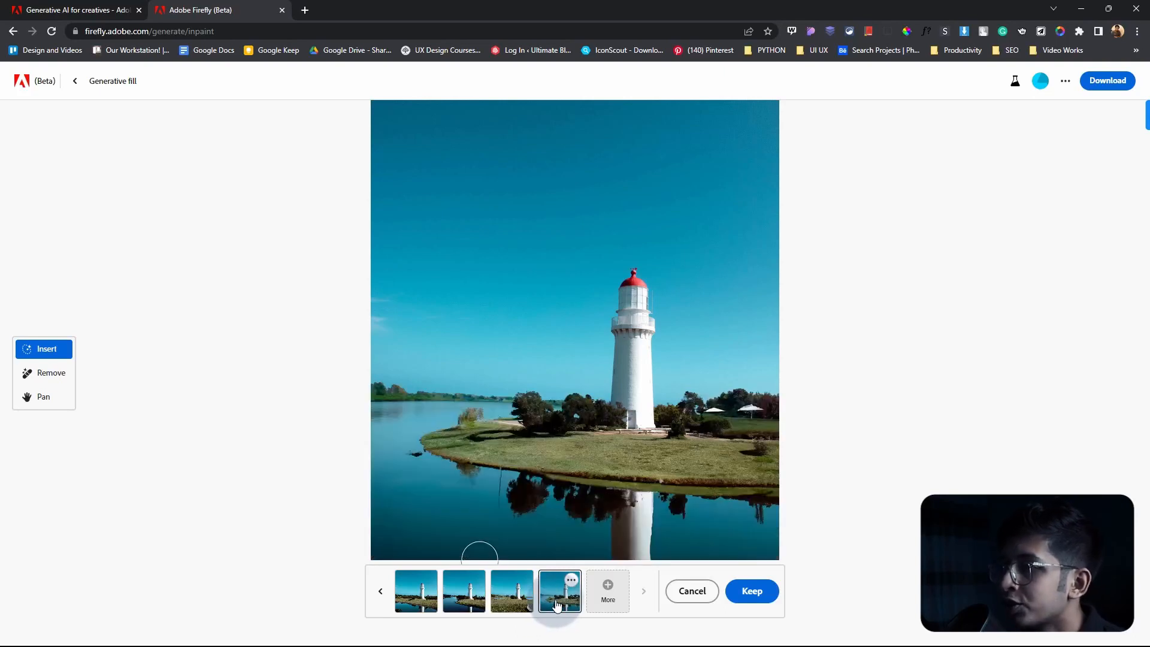
left_click(413, 601)
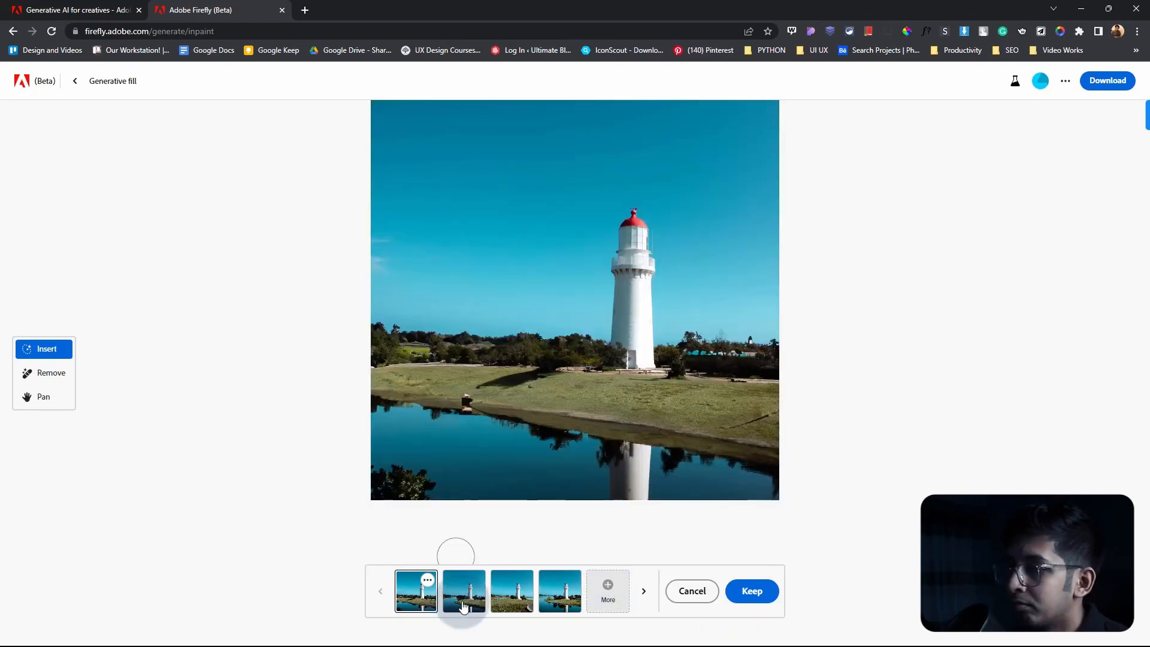
left_click(469, 596)
scroll(535, 503, "up", 3)
scroll(532, 487, "down", 1)
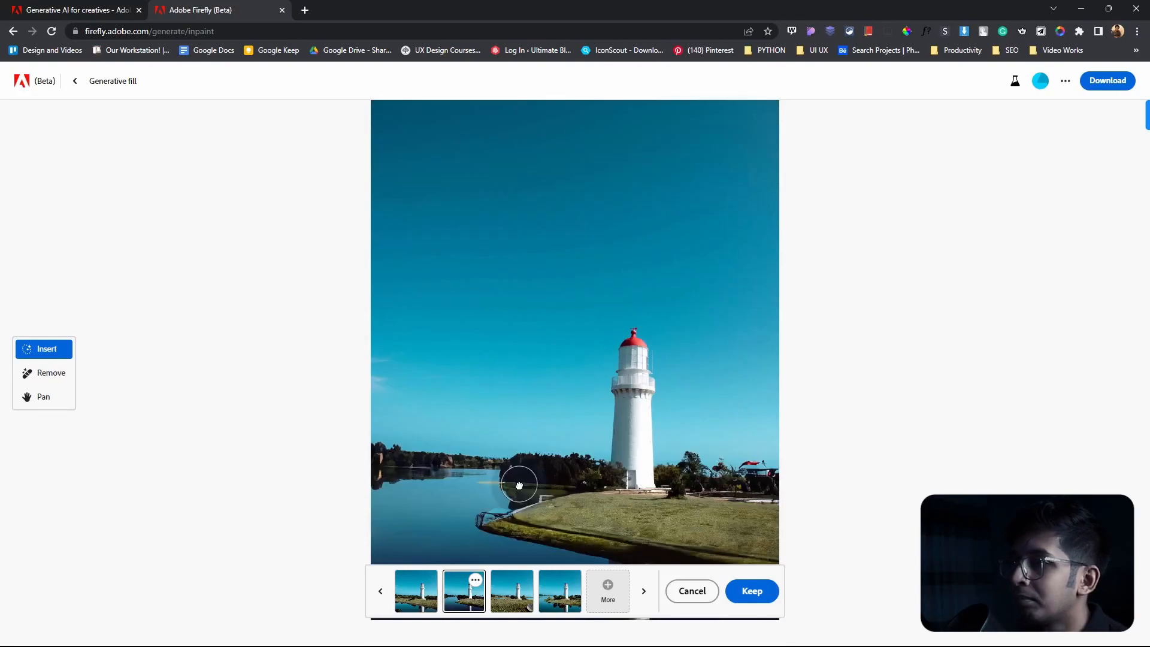
scroll(516, 480, "up", 2)
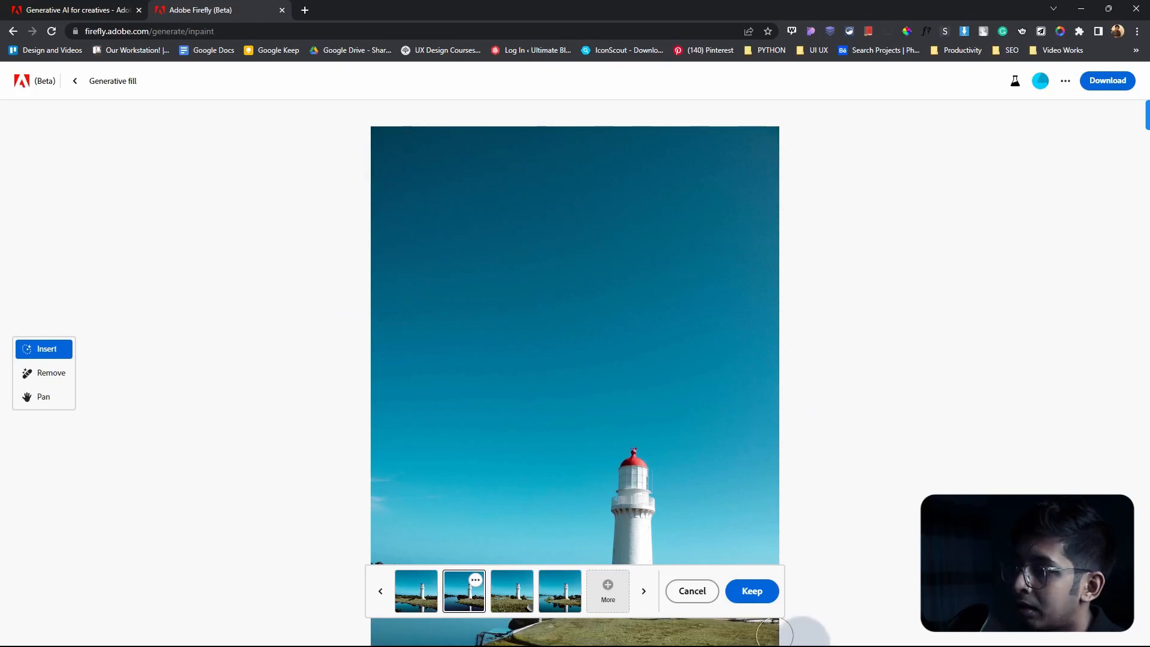
left_click(753, 593)
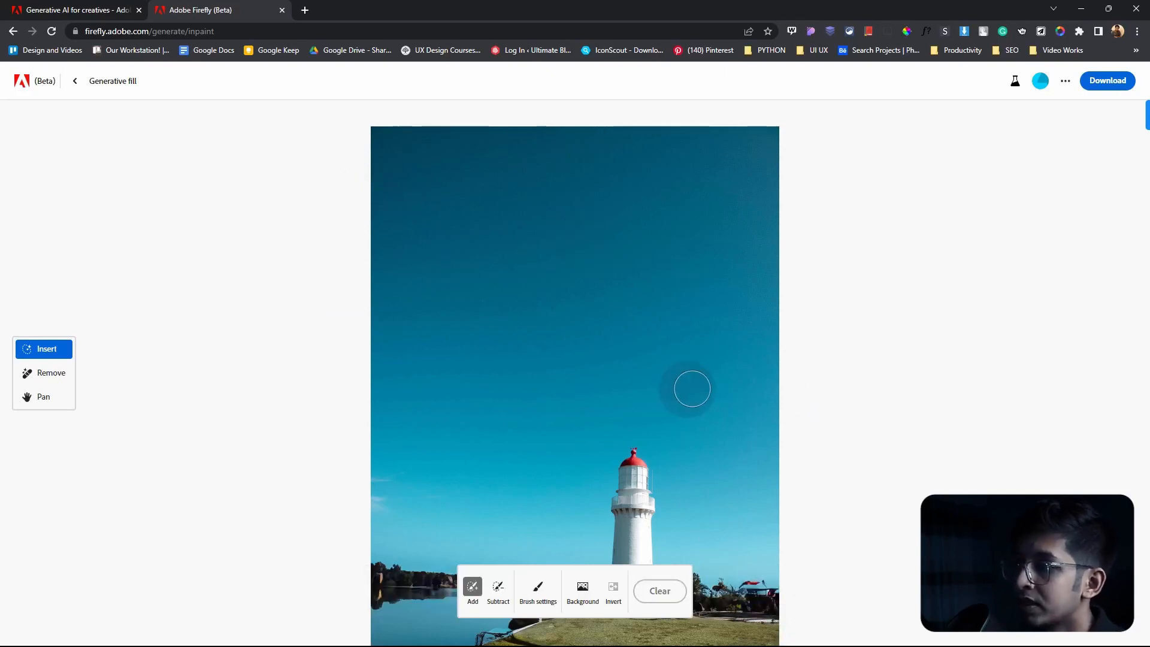
Step: Brush out the sky across the full width of the photo down to the top of the lighthouse
scroll(610, 414, "down", 3)
scroll(626, 475, "up", 3)
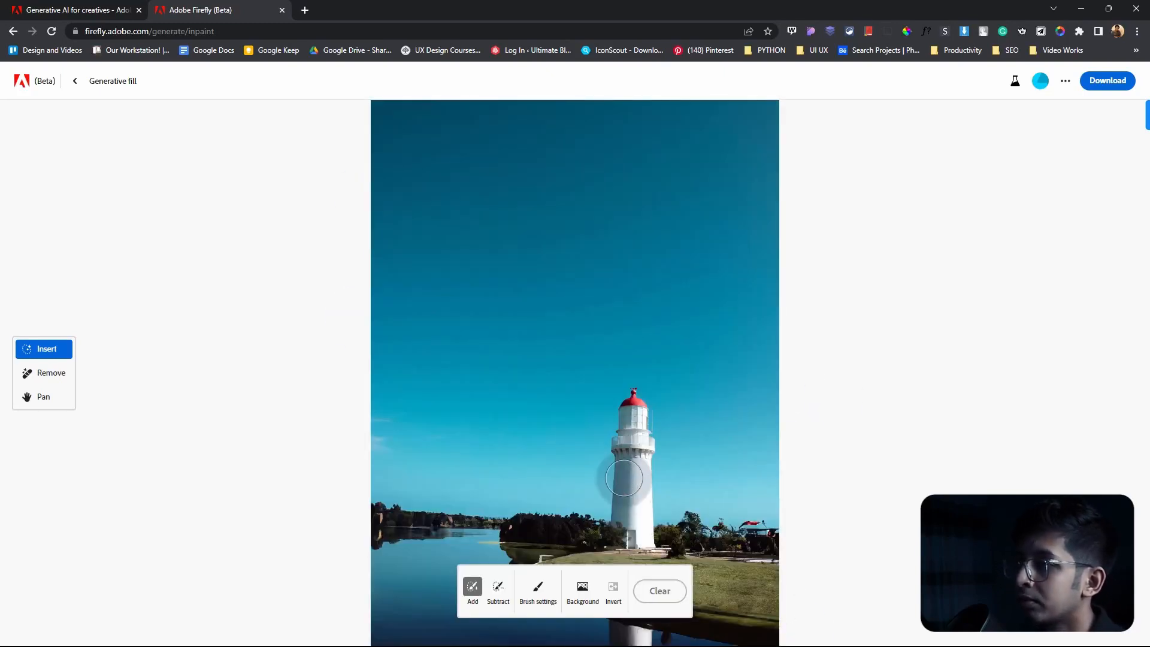
scroll(565, 336, "down", 1)
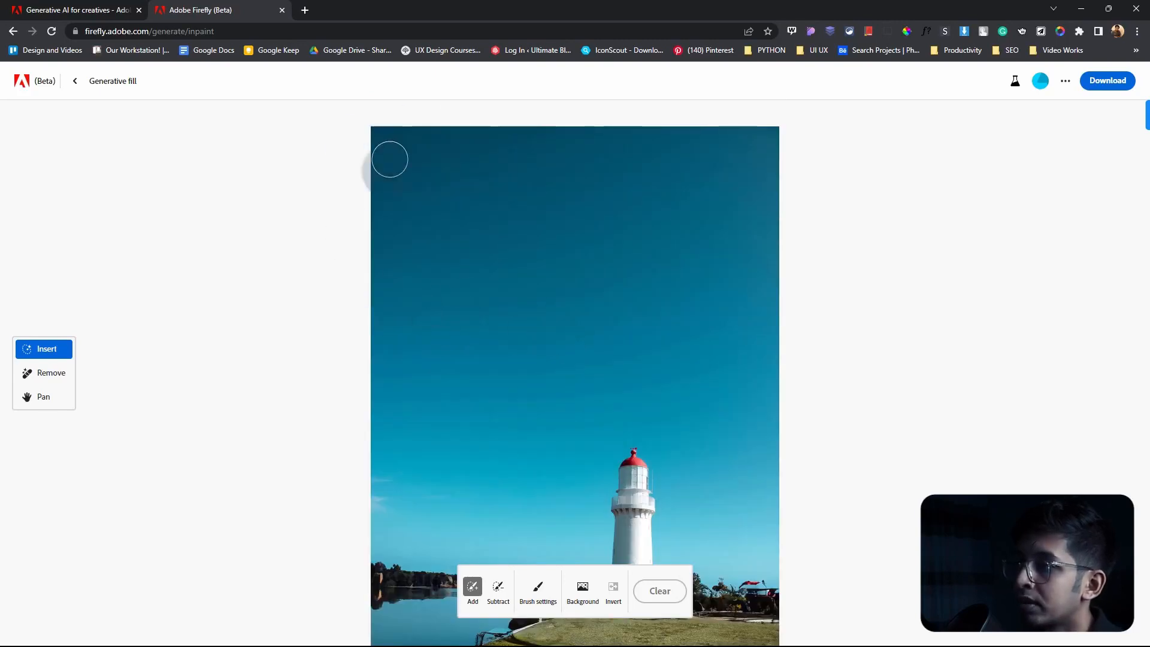
mouse_move(382, 139)
left_mouse_down()
mouse_move(964, 156)
mouse_move(76, 144)
mouse_move(860, 209)
mouse_move(653, 168)
mouse_move(27, 167)
mouse_move(357, 197)
mouse_move(199, 355)
left_mouse_up()
scroll(385, 454, "down", 2)
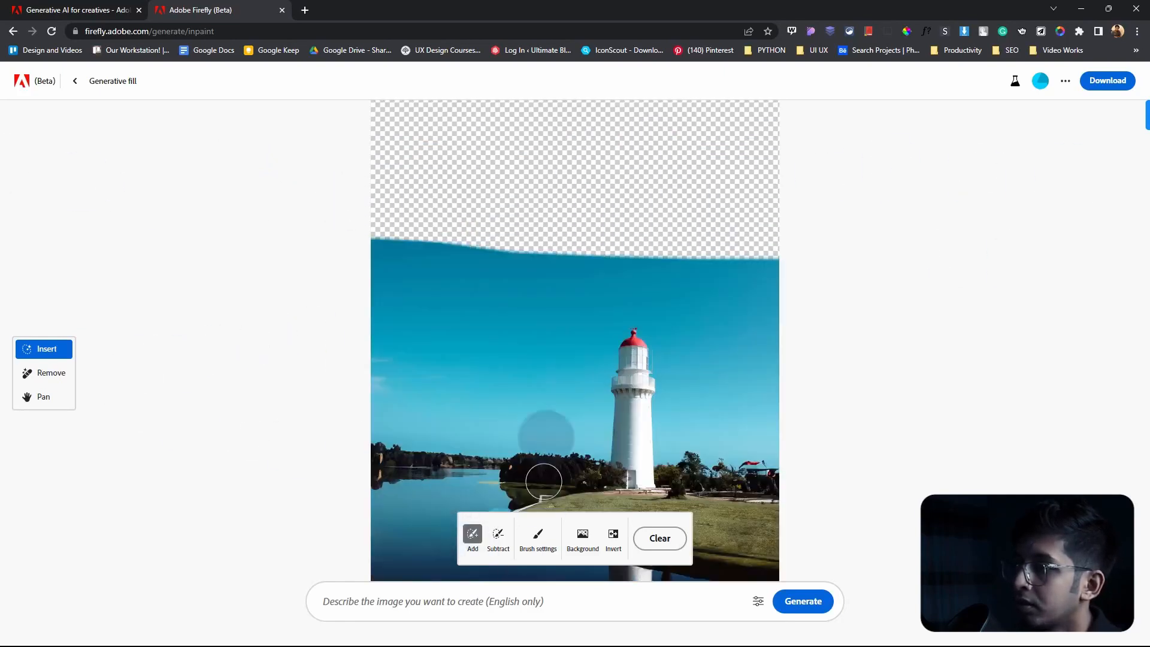
mouse_move(385, 238)
left_mouse_down()
mouse_move(425, 256)
mouse_move(977, 264)
mouse_move(217, 279)
mouse_move(826, 278)
mouse_move(372, 292)
mouse_move(1093, 306)
mouse_move(539, 299)
mouse_move(617, 323)
mouse_move(1141, 335)
left_mouse_up()
Step: Restore the erased area around the lighthouse's red dome with the Subtract brush, then switch back to Add
left_click(497, 534)
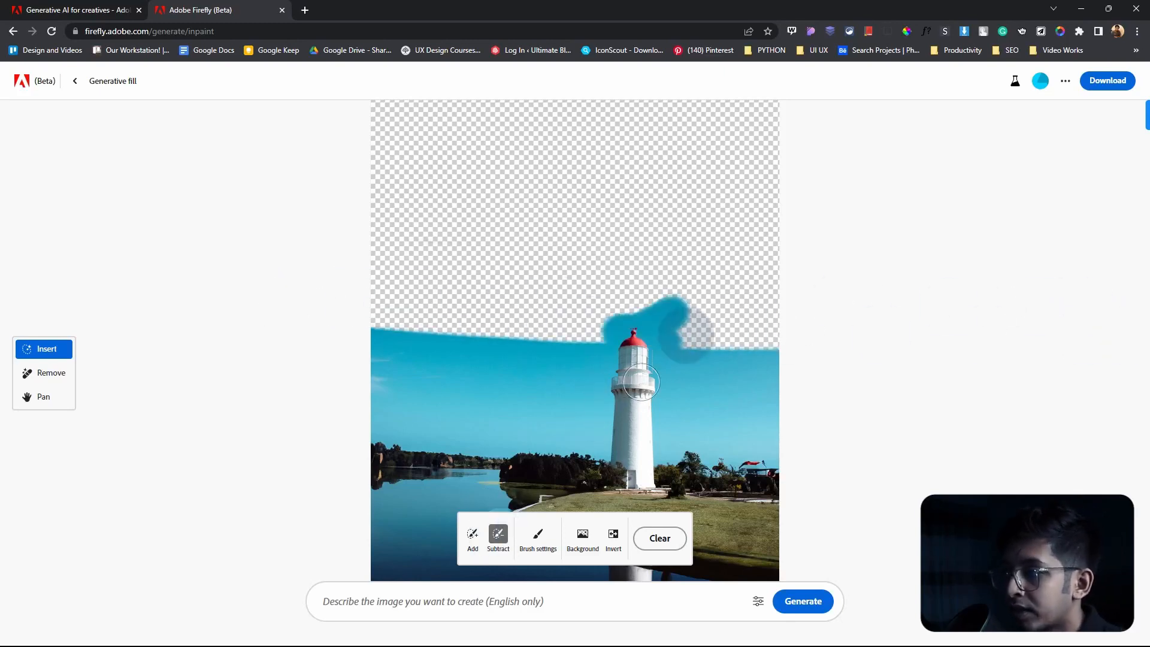
left_click_drag(611, 322, 646, 336)
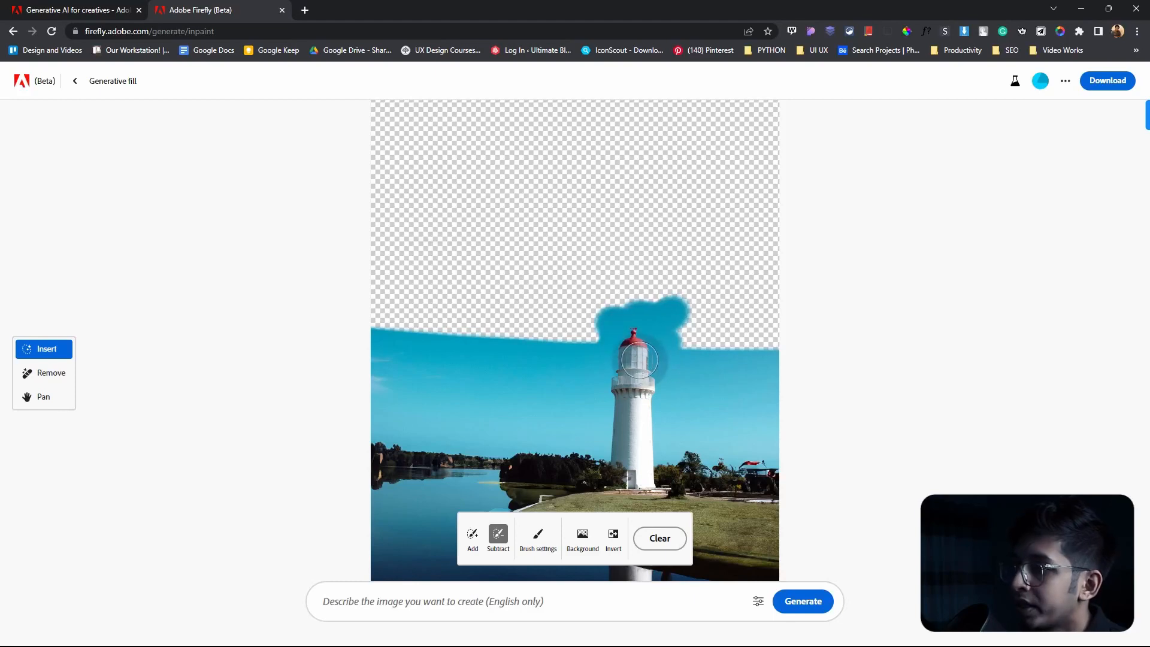
left_click(473, 535)
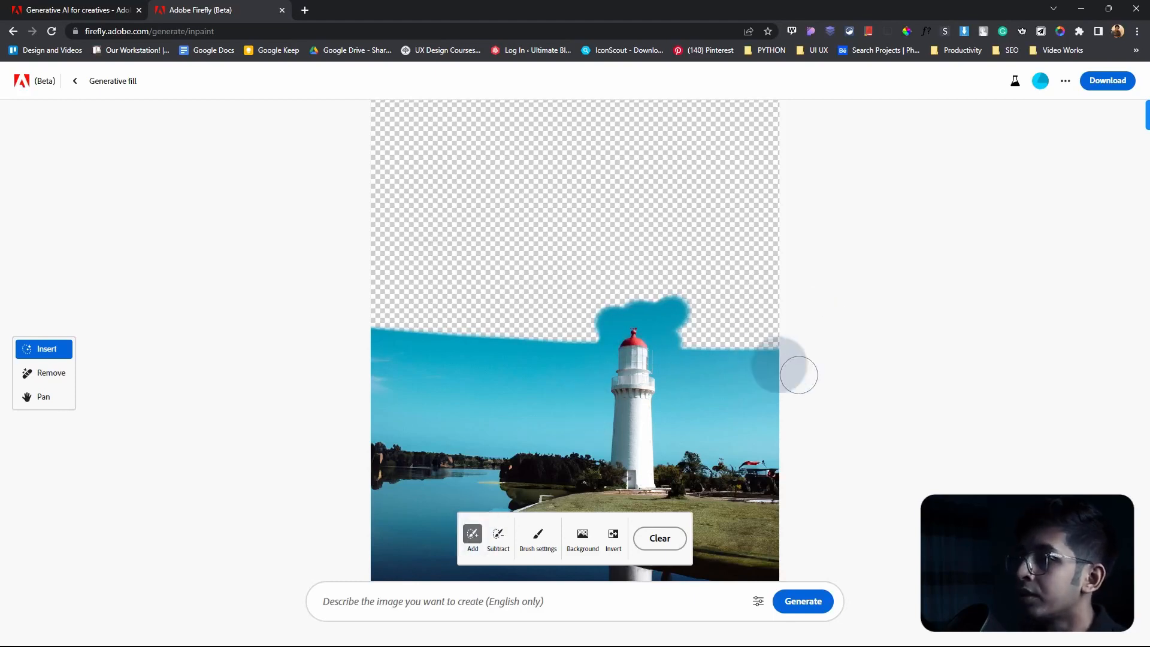
scroll(598, 347, "up", 2)
scroll(561, 326, "down", 2)
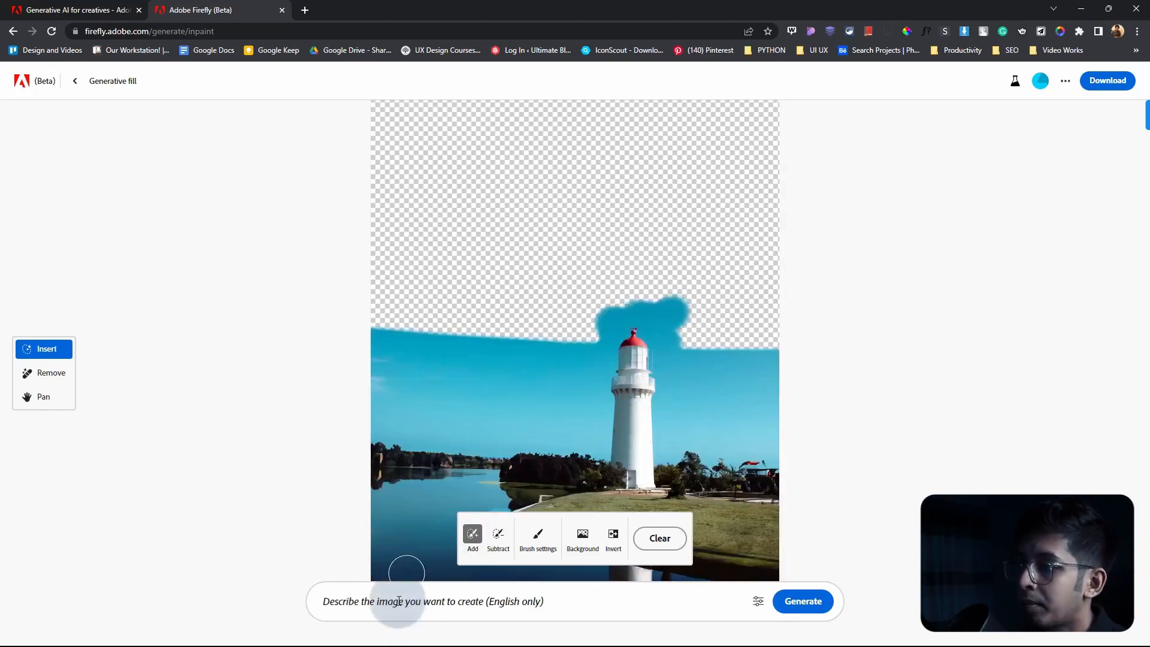
Step: Generate a fill for the erased sky from a summer-themed prompt
left_click(398, 600)
type("summer sky with some clouds")
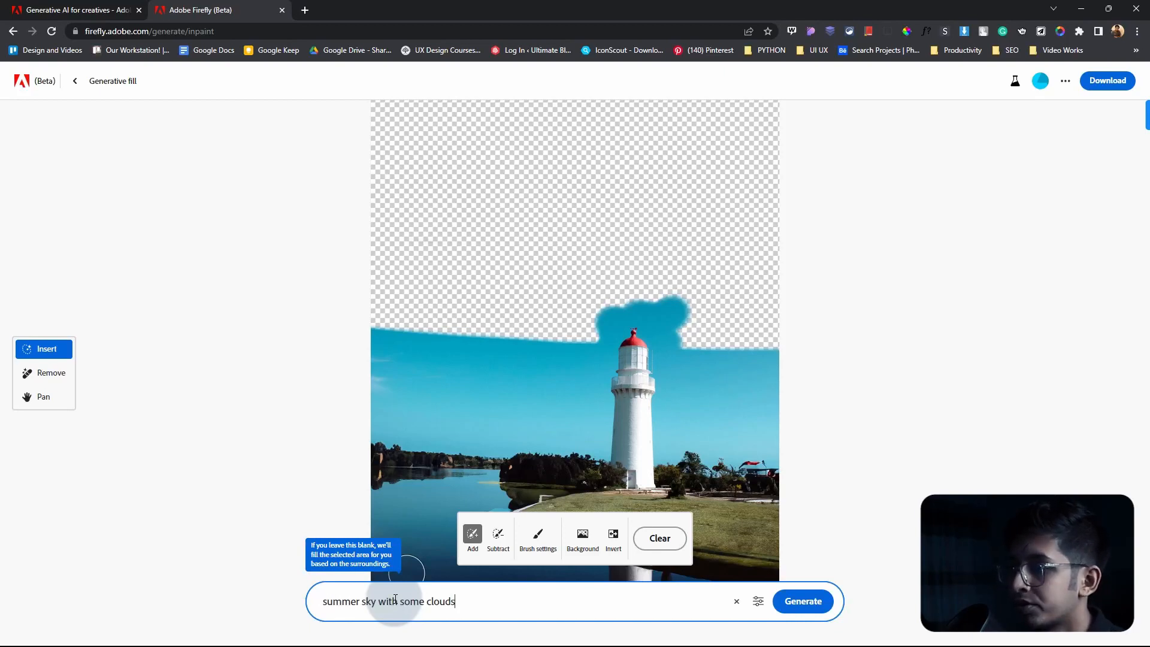
left_click(804, 604)
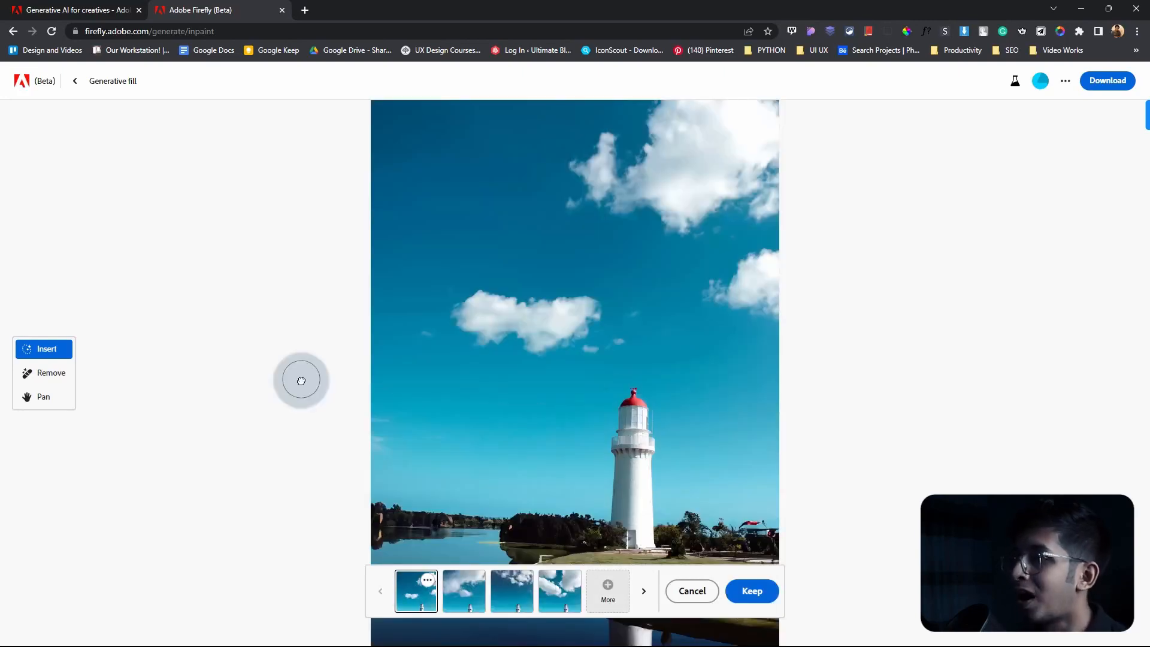
Step: Examine the cloudy sky variations against the whole lighthouse photo and select the first one
scroll(515, 383, "down", 2)
scroll(496, 407, "up", 1)
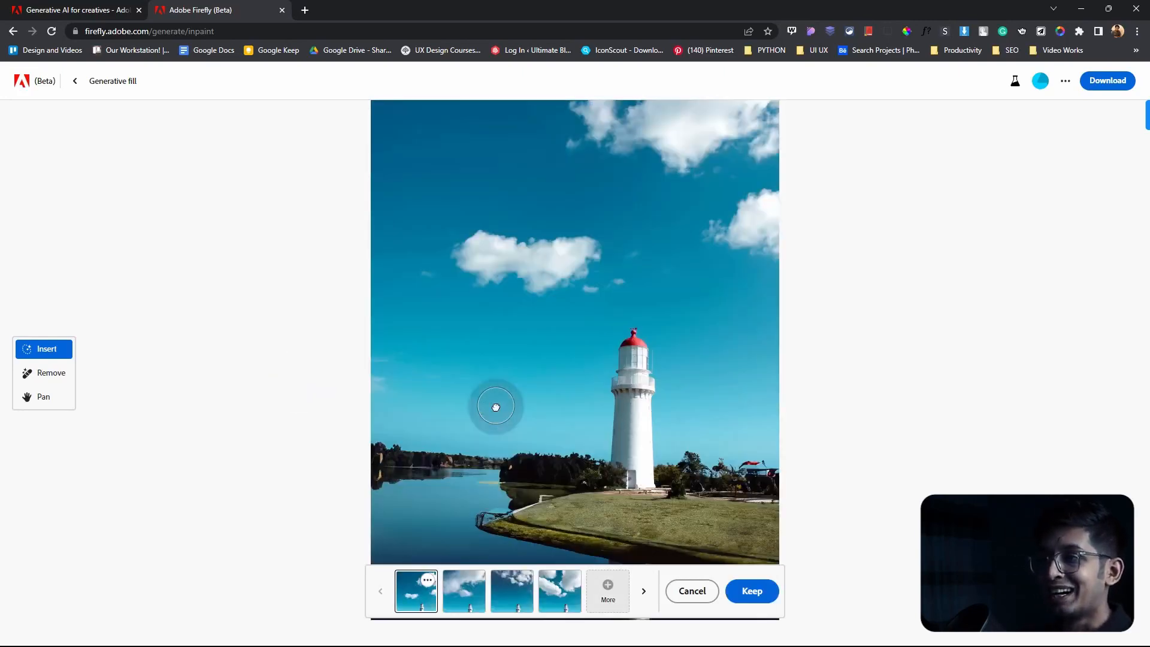
scroll(494, 395, "up", 2)
scroll(496, 403, "down", 2)
scroll(426, 467, "up", 3)
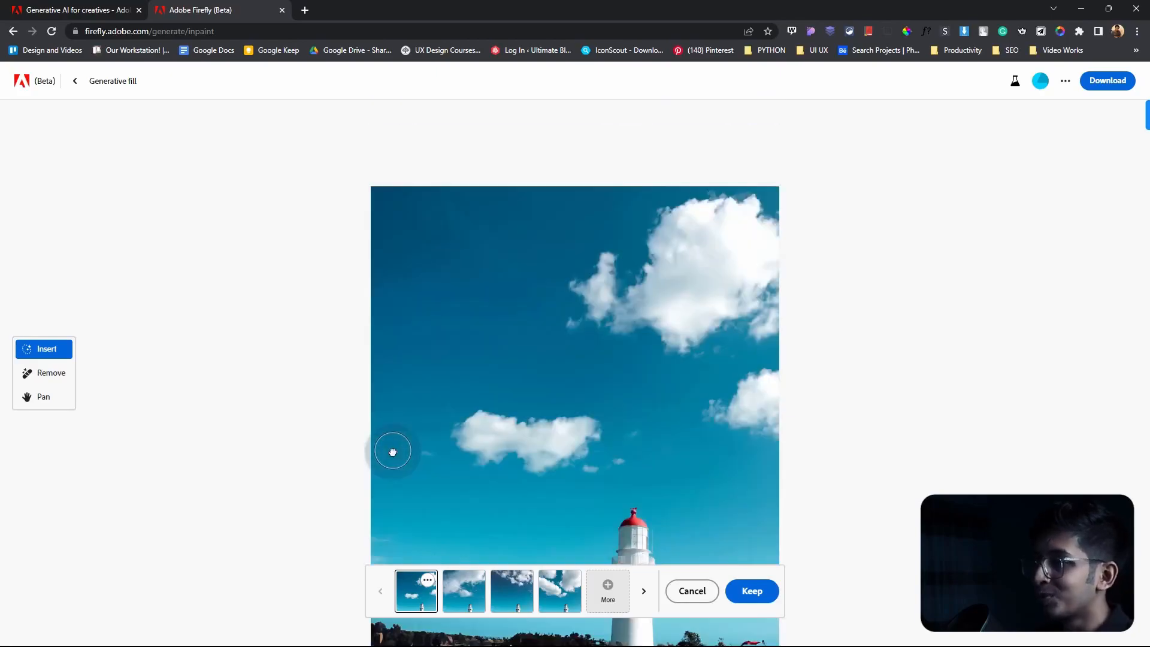
scroll(392, 452, "down", 3)
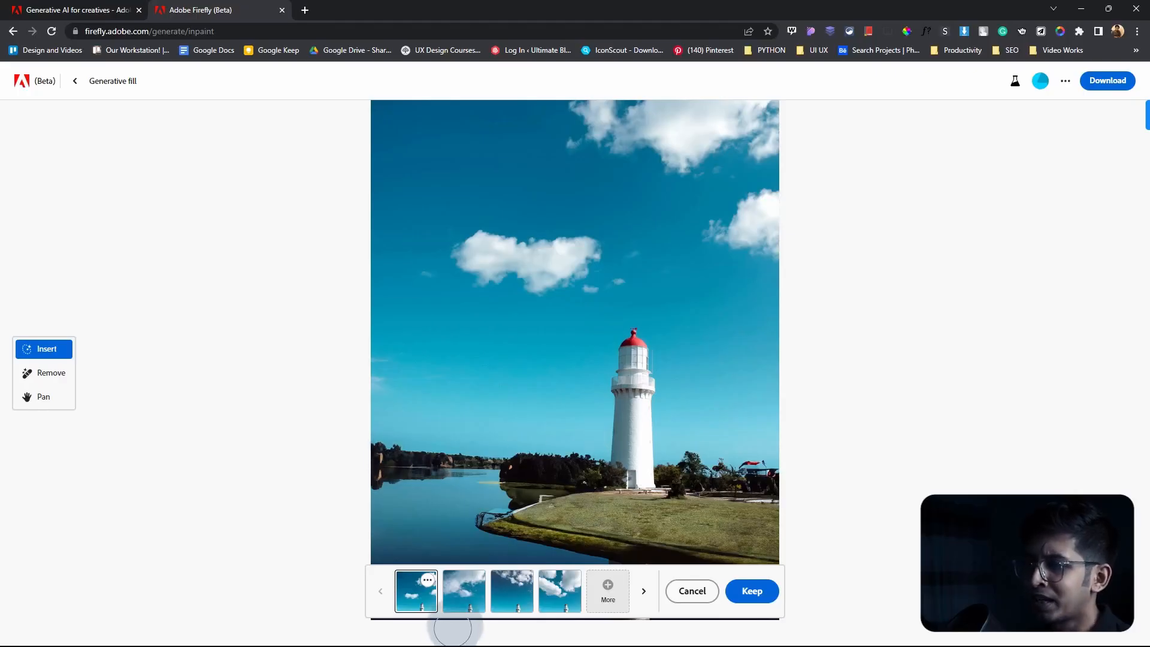
left_click(464, 591)
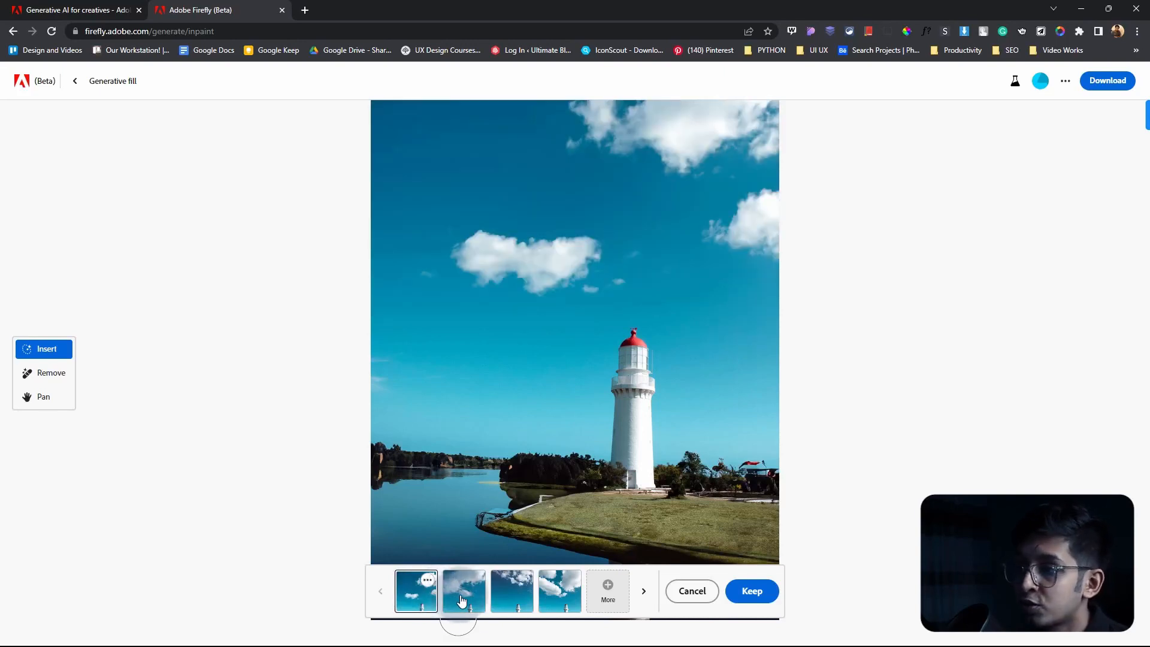
left_click(504, 595)
left_click(423, 594)
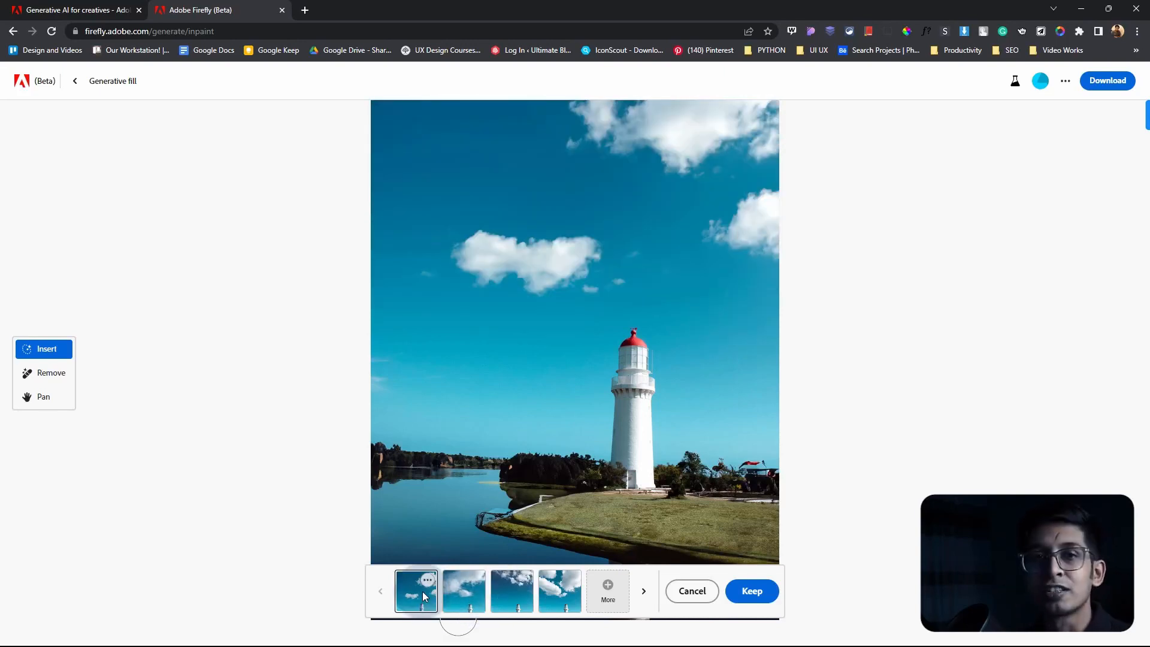
Step: Download the edited lighthouse image with Content Credentials included and open the downloaded PNG file
left_click(1105, 82)
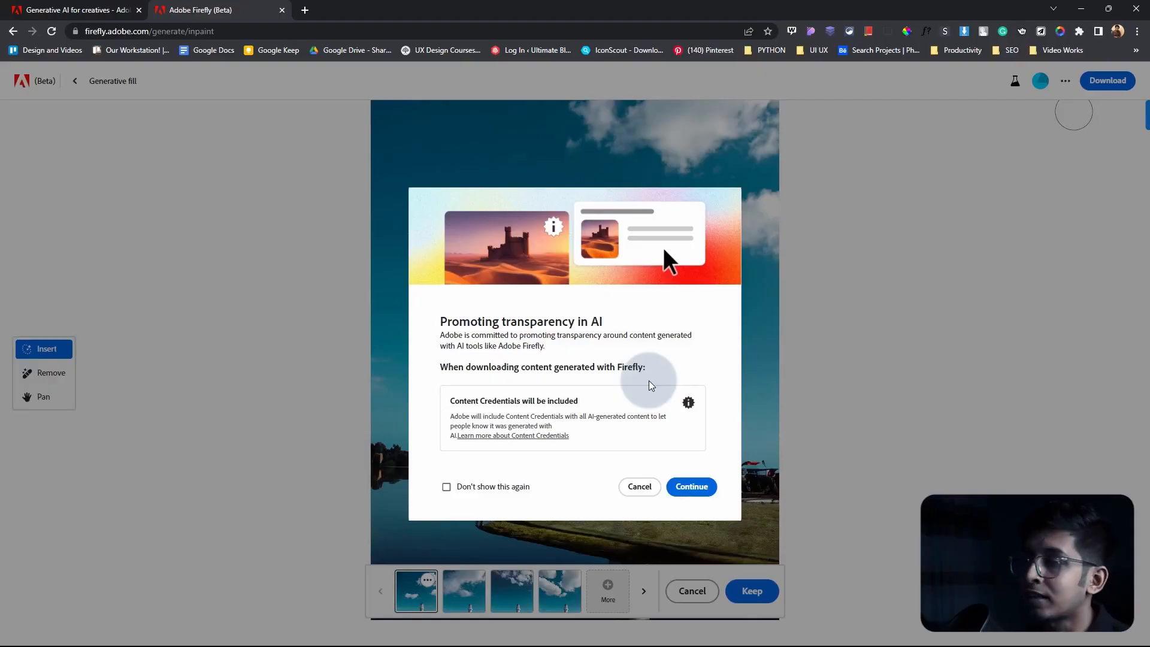
left_click(691, 486)
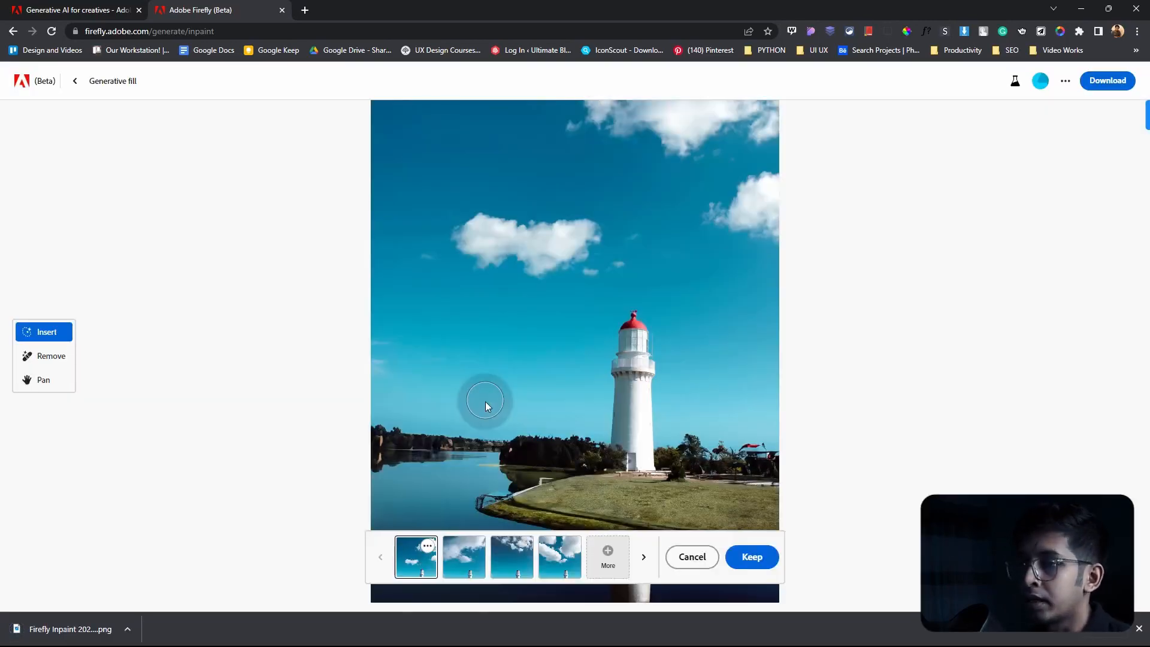
left_click(77, 629)
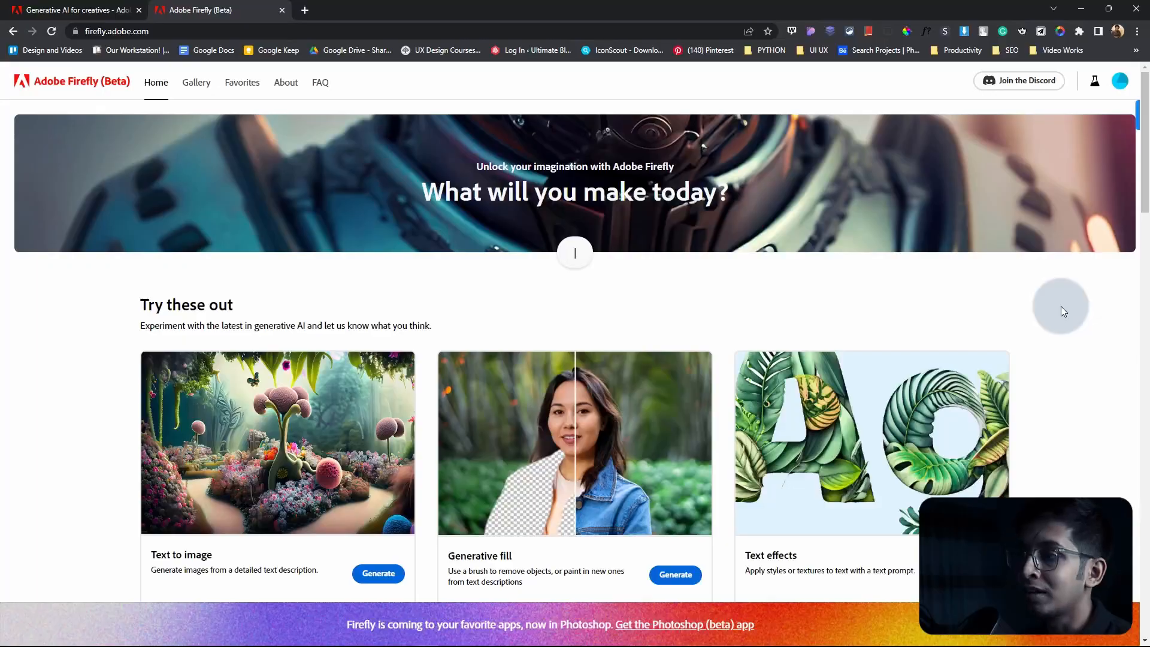
Step: Open the Text effects tool from the Firefly home page, browse its samples and enter "AI DUO" as the text
scroll(958, 389, "down", 2)
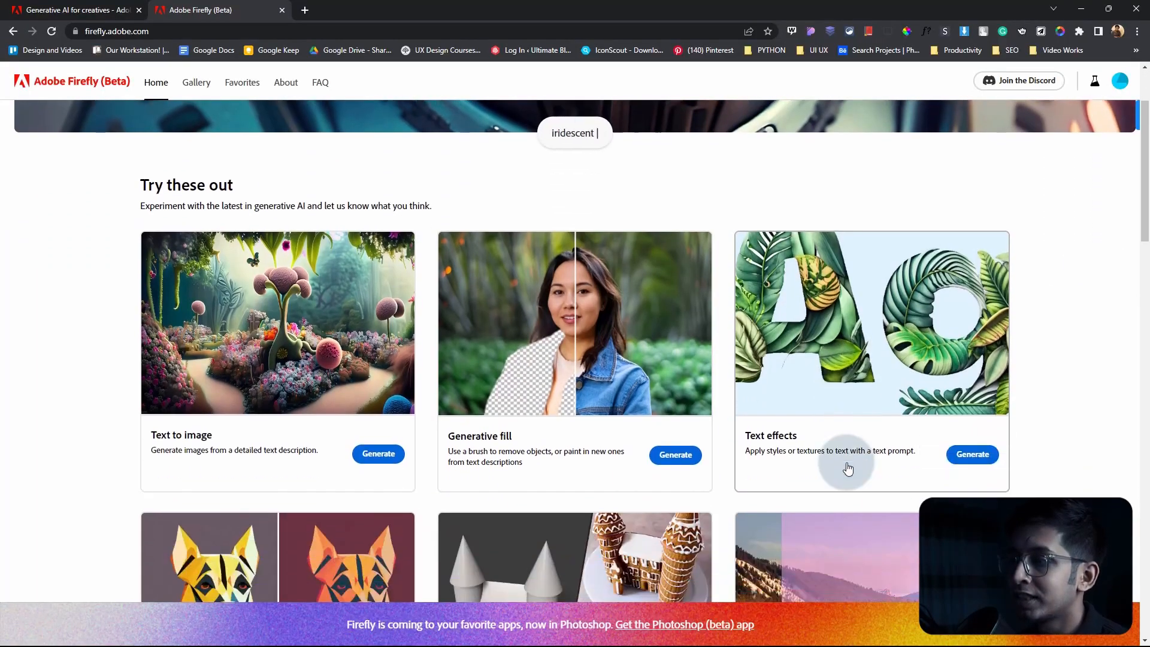
left_click(974, 455)
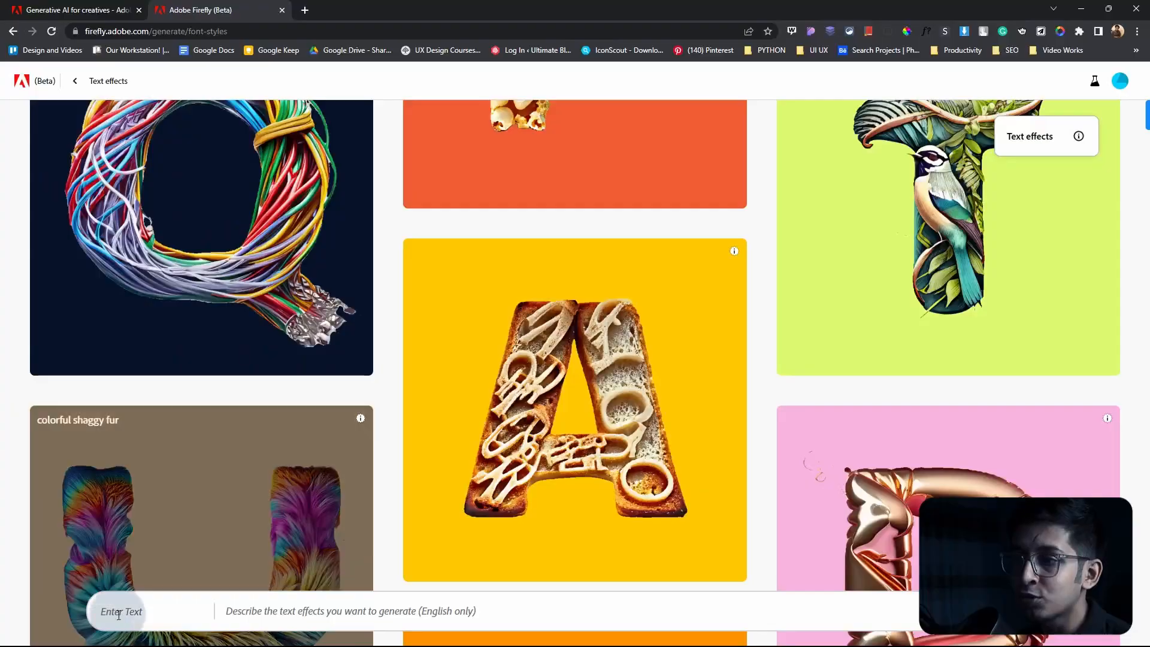
left_click(122, 615)
scroll(689, 354, "up", 4)
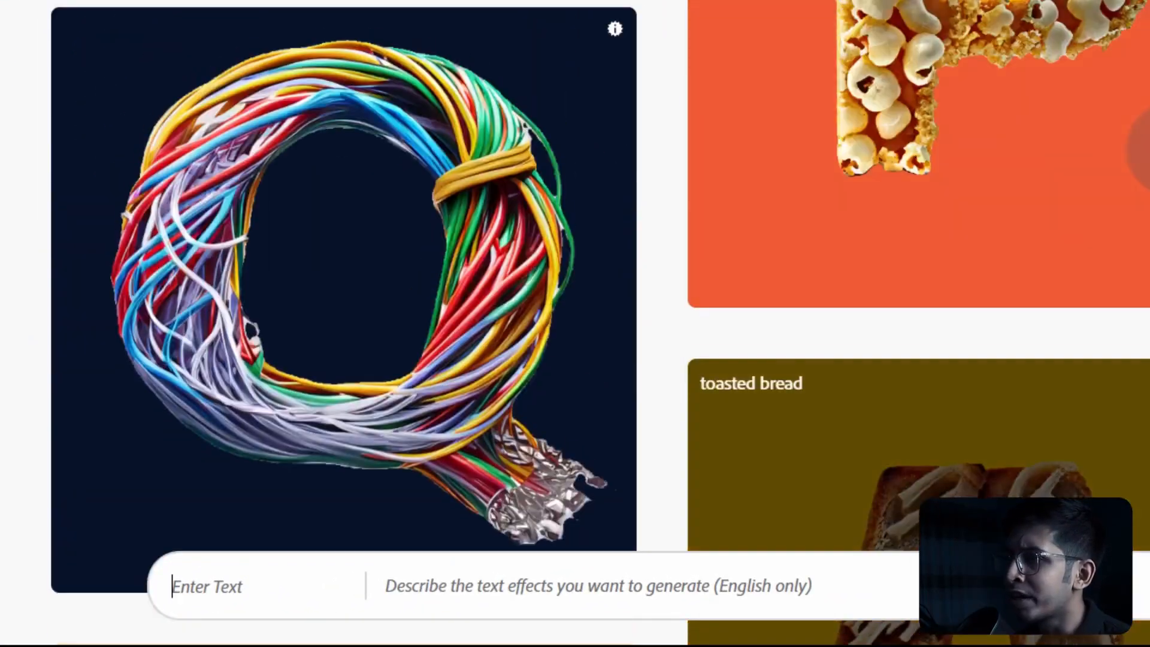
scroll(445, 56, "up", 10)
scroll(610, 119, "down", 2)
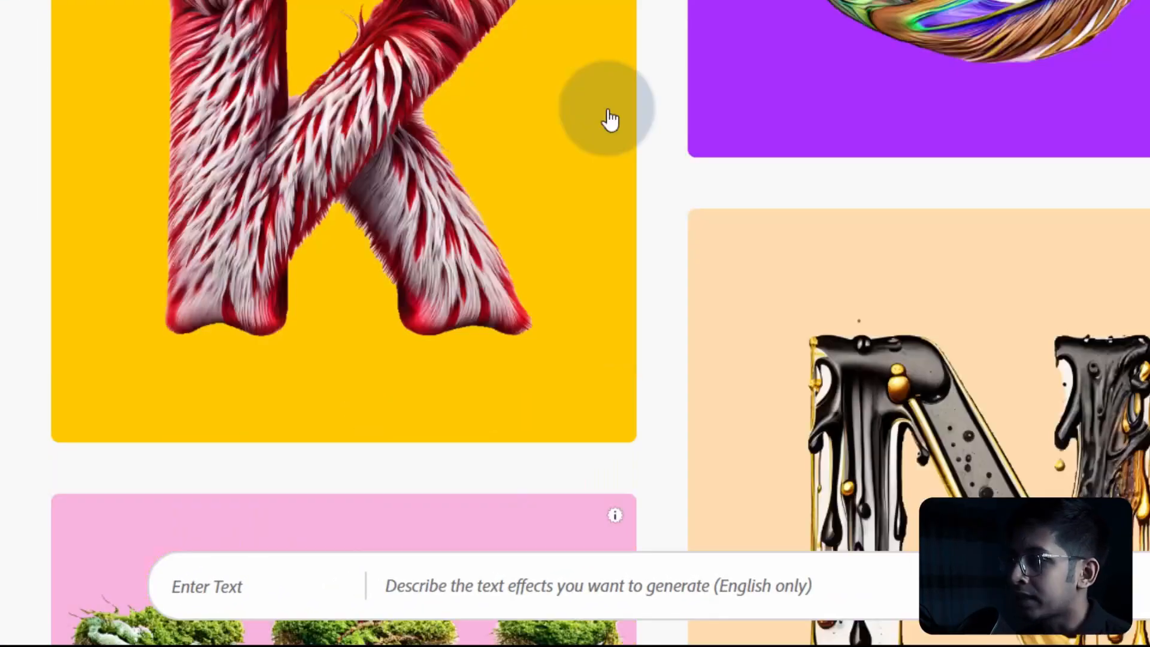
scroll(612, 117, "down", 5)
scroll(1064, 190, "down", 3)
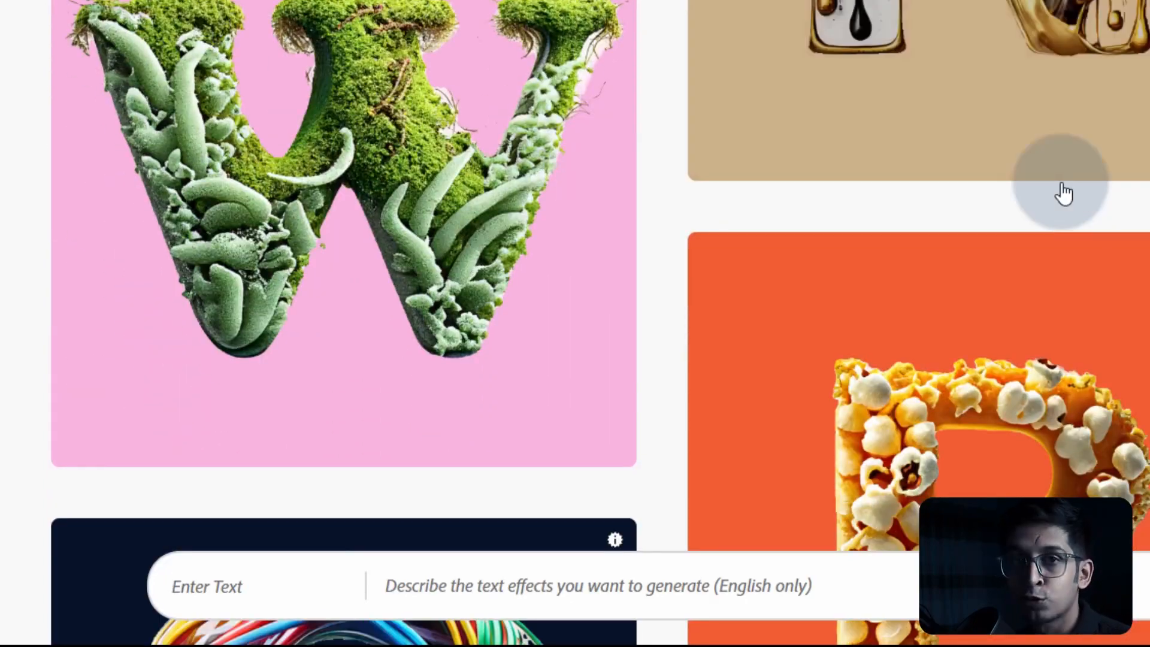
scroll(1064, 193, "down", 3)
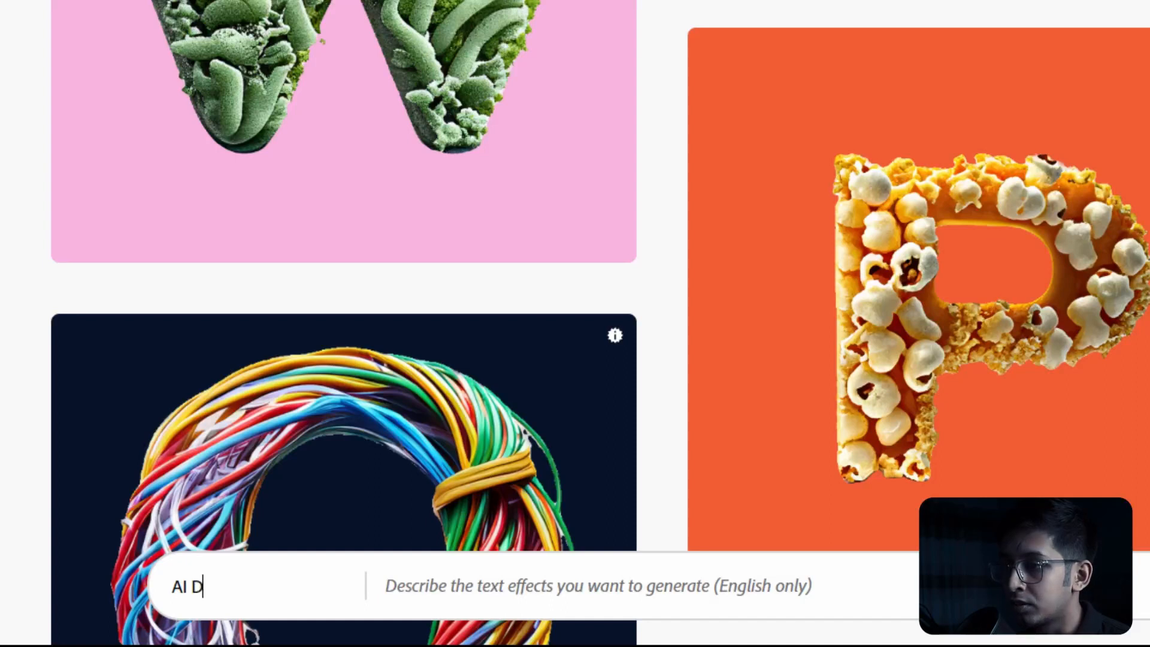
Step: Generate the text effect from the prompt "tech oriented, modern, computing" and select the second variation
left_click(525, 590)
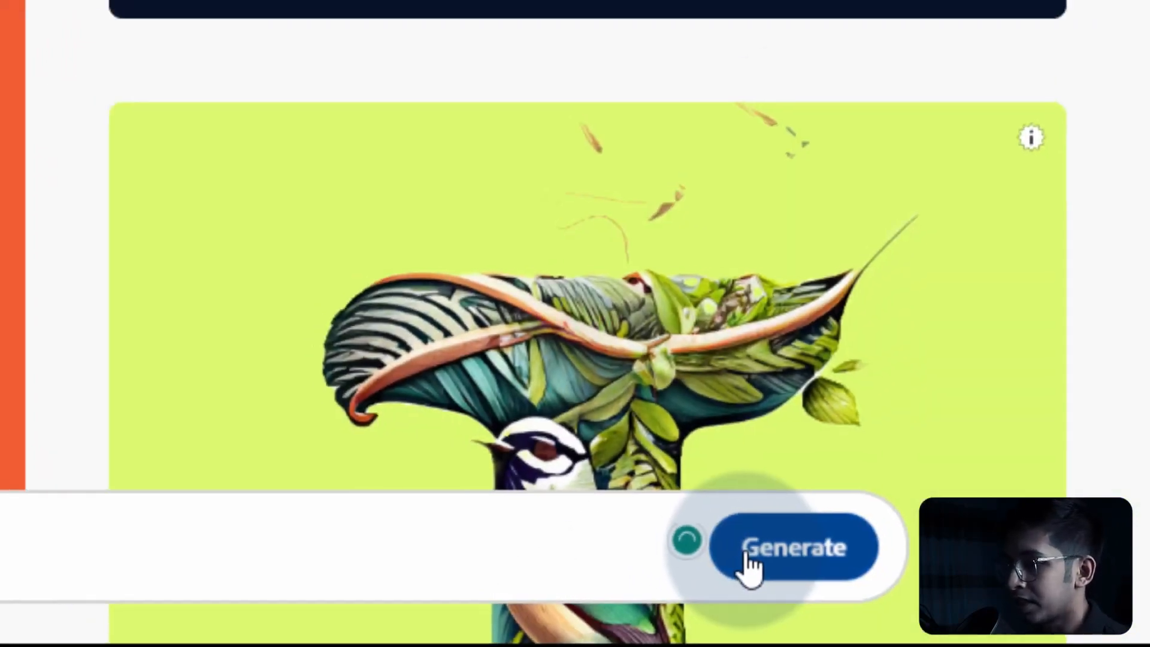
left_click(725, 542)
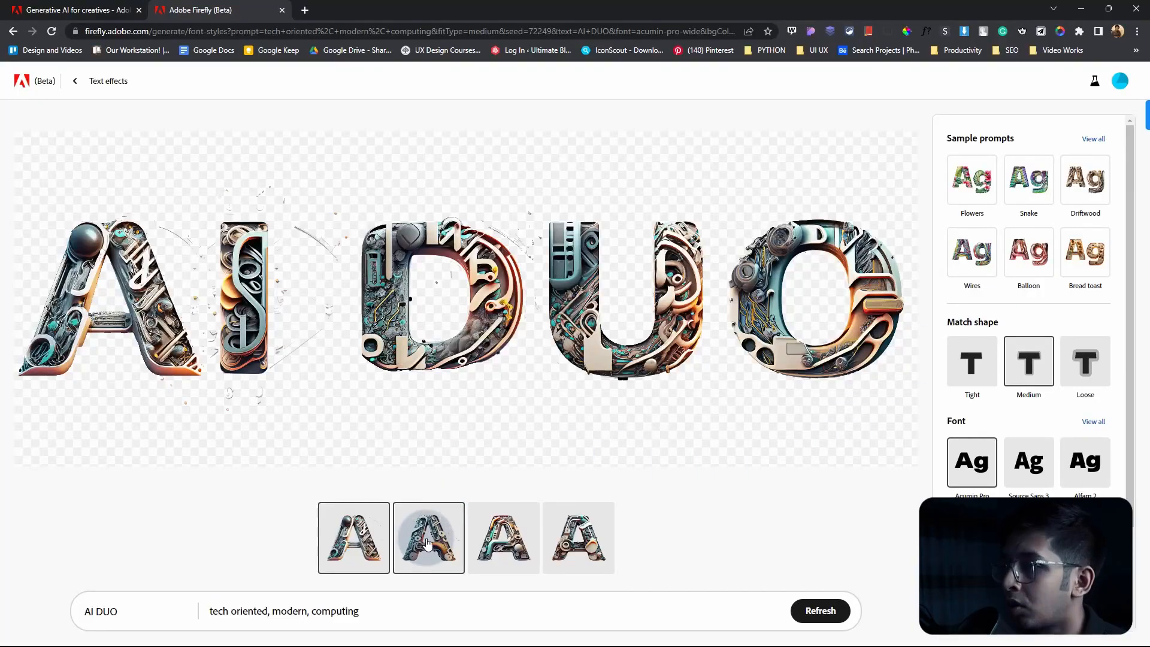
left_click(427, 545)
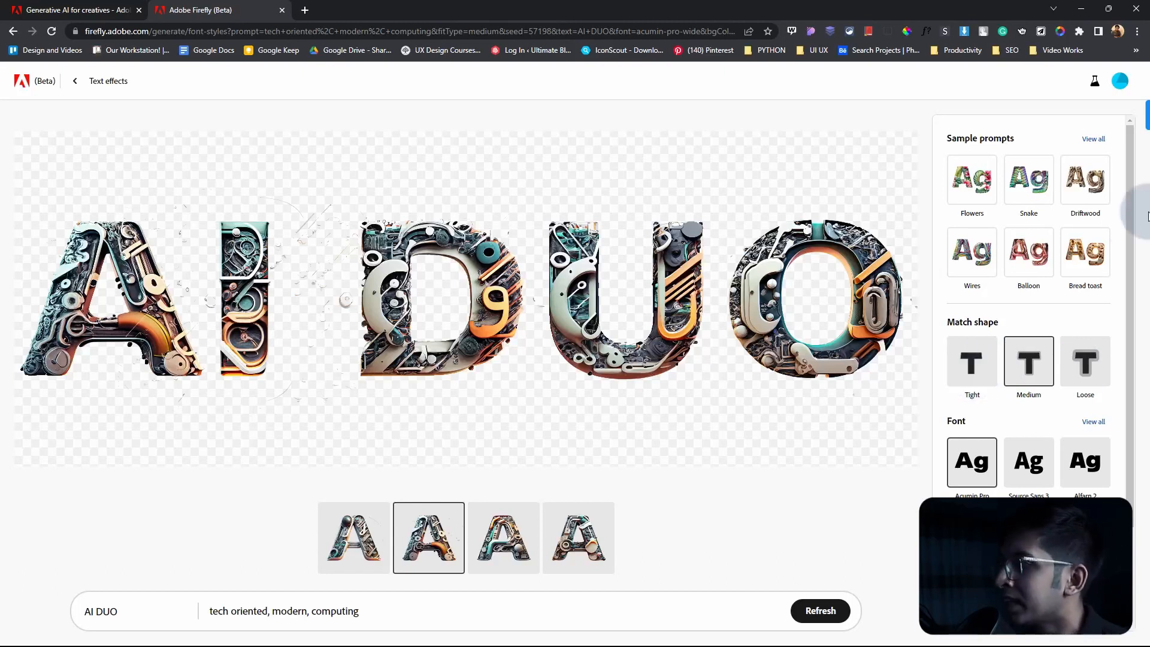
Step: Set the text effect's match shape to Loose and its background color to white
left_click(1085, 359)
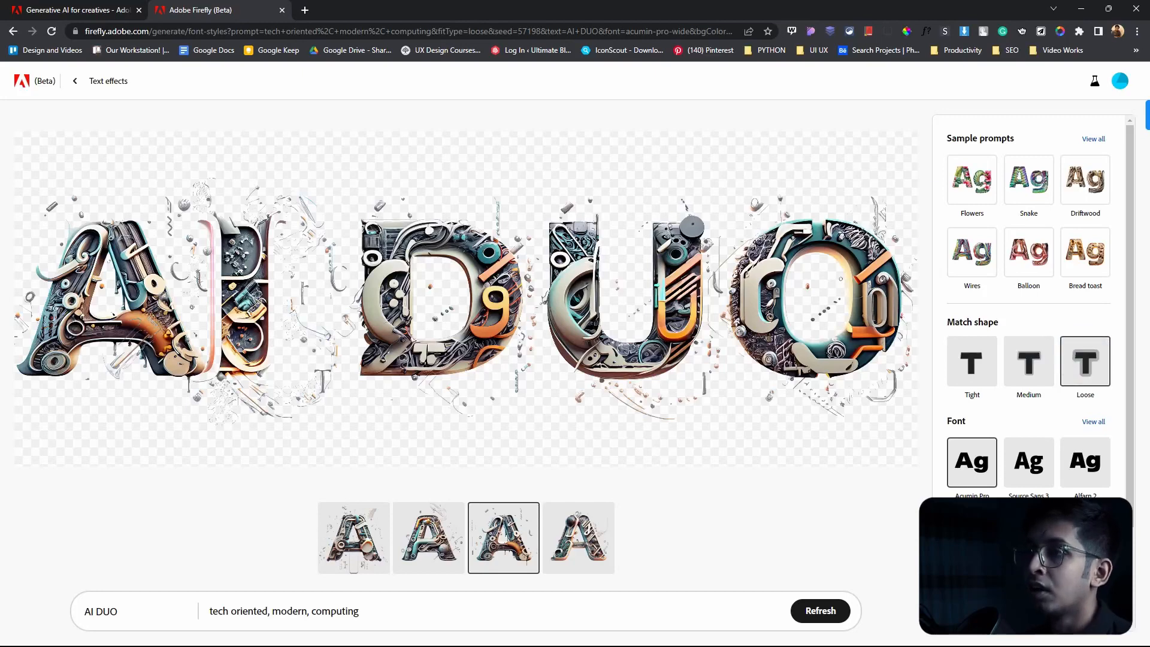
mouse_move(289, 242)
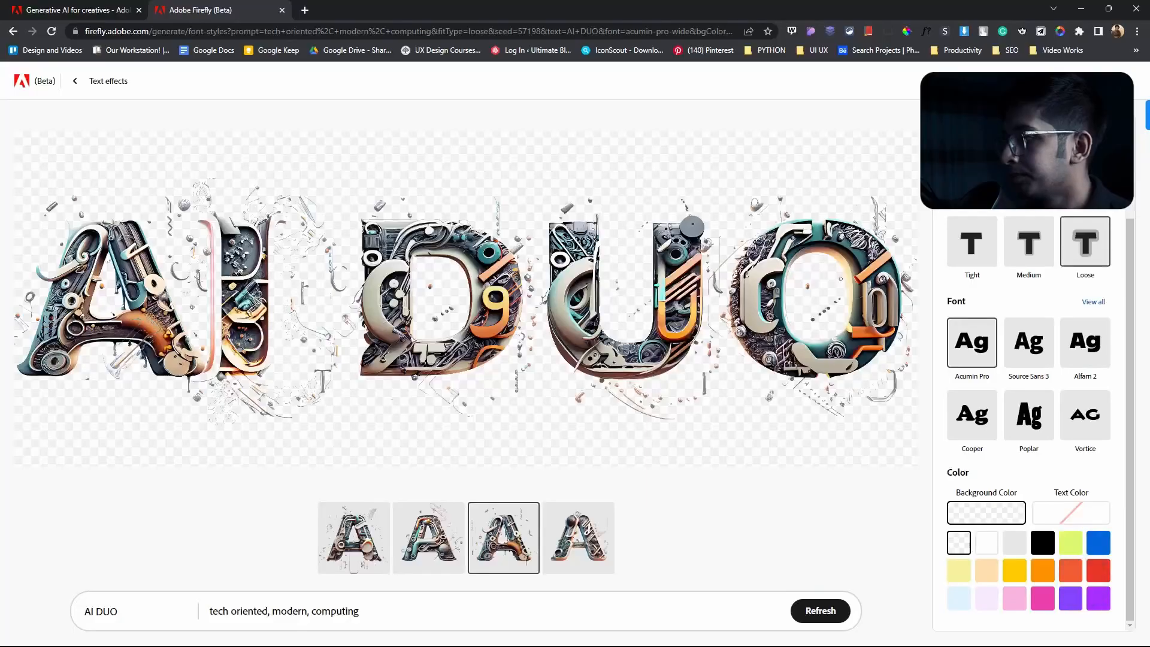
left_click(987, 541)
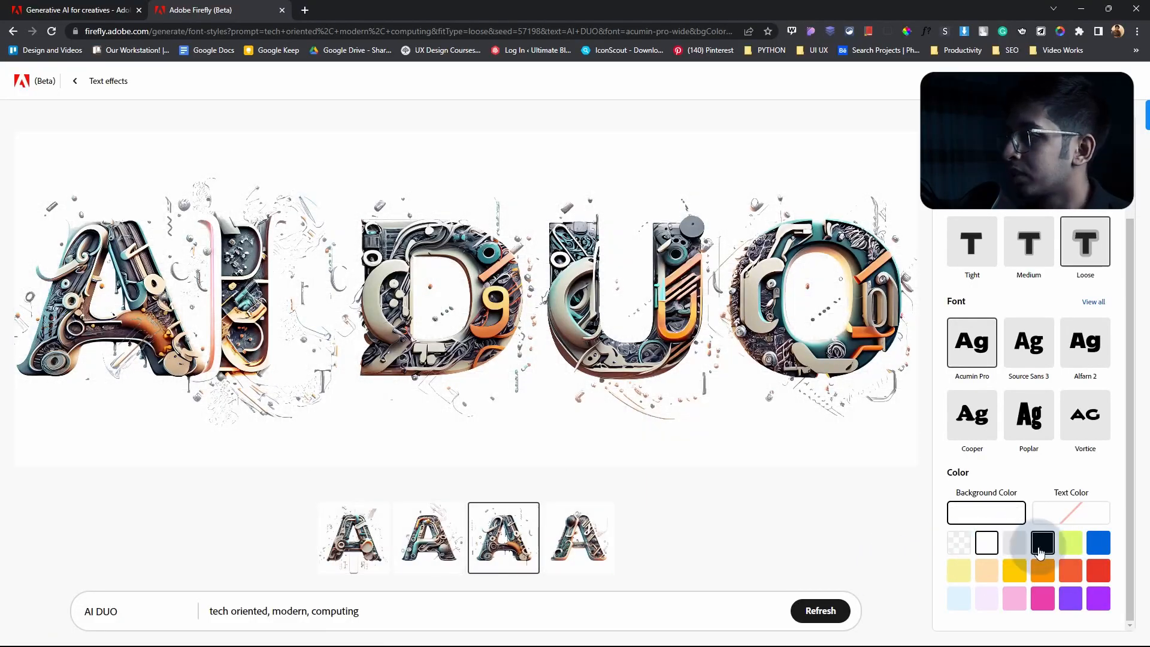
Step: Try other background colors for the text effect, including pink and light green, and settle on black
left_click(1041, 542)
left_click(1043, 599)
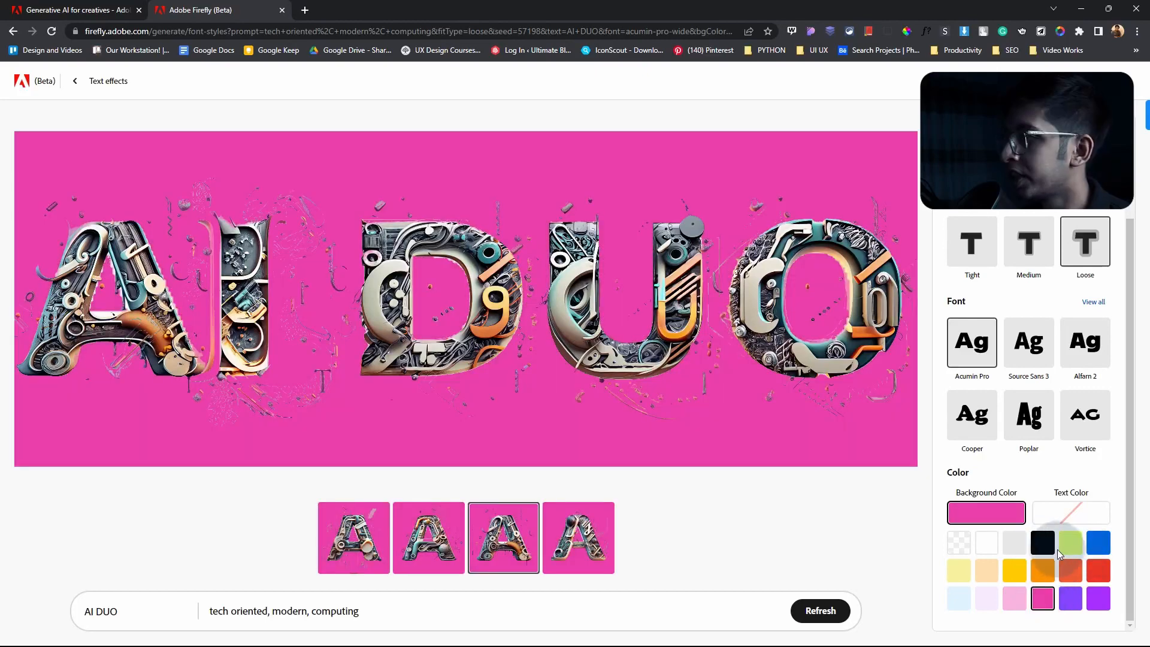
left_click(1070, 542)
left_click(1043, 543)
left_click(958, 544)
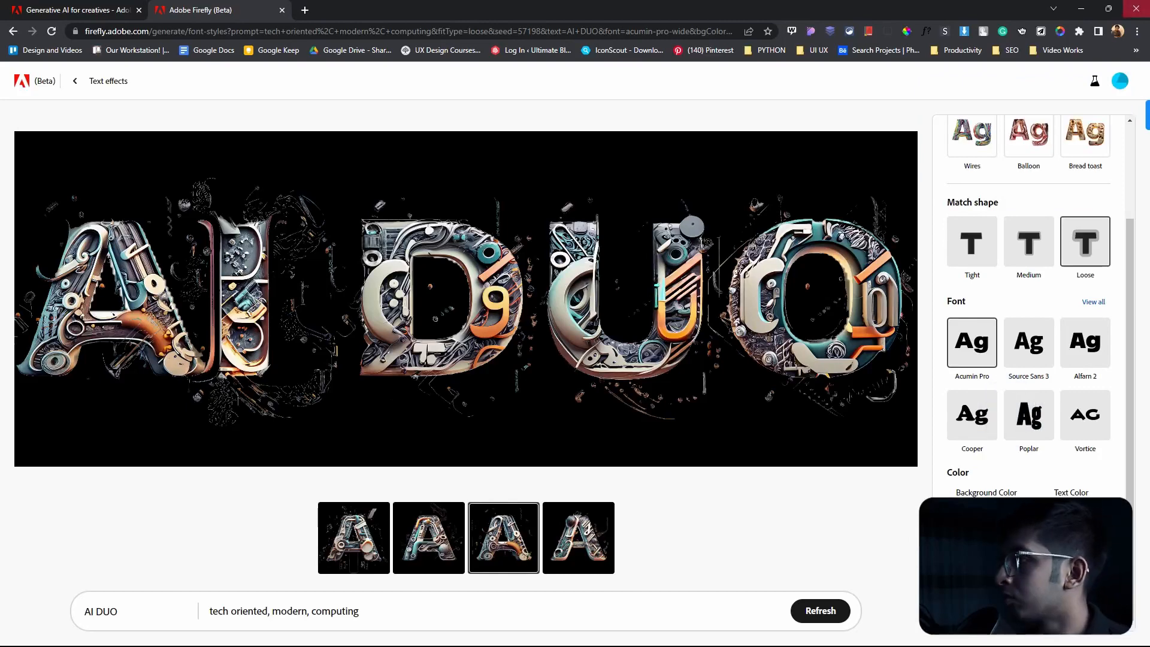
Step: Download the AI DUO text effect as a JPEG with Content Credentials included and open the saved file in a maximized viewer
left_click(879, 153)
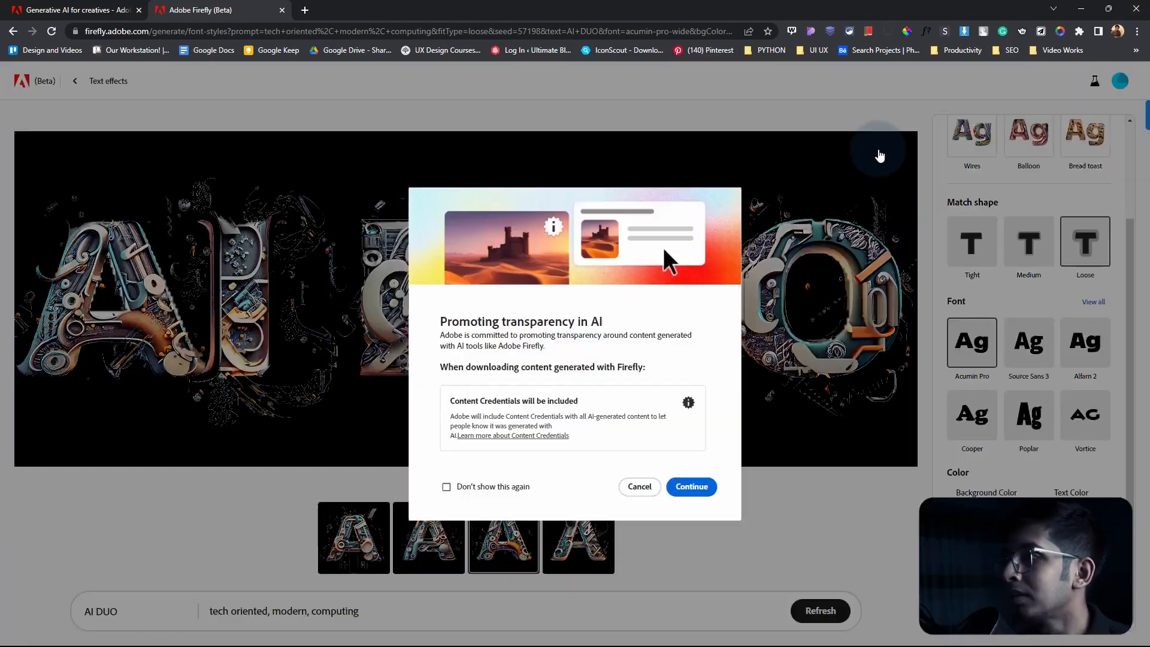
left_click(690, 488)
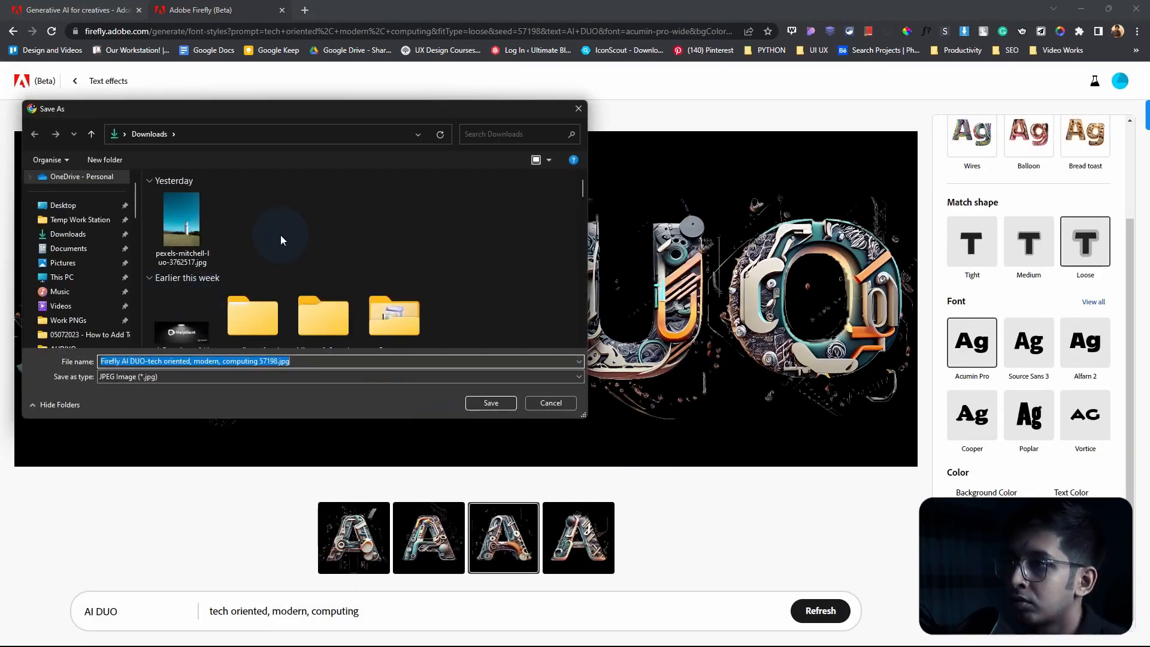
left_click(487, 404)
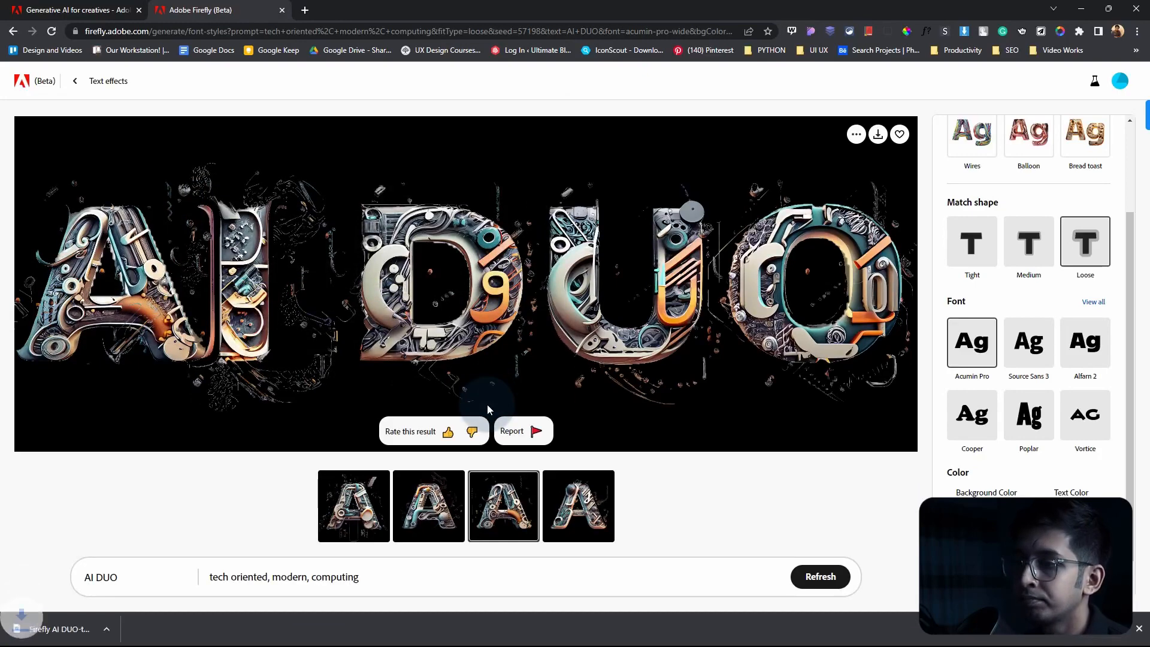
left_click(78, 628)
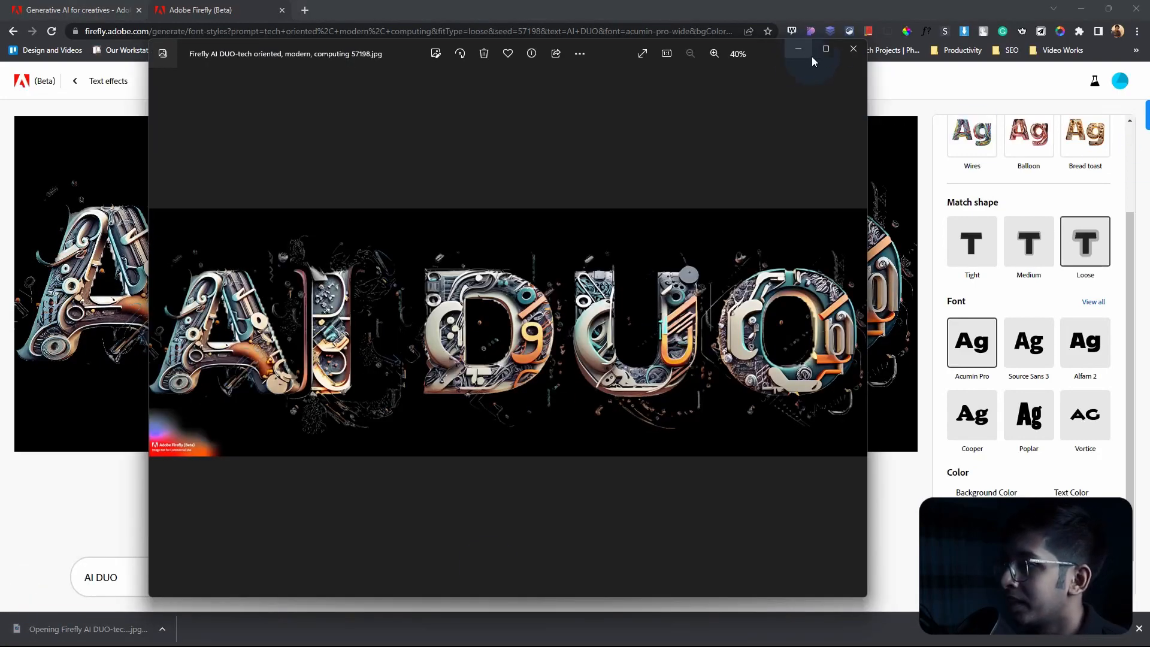
left_click(827, 49)
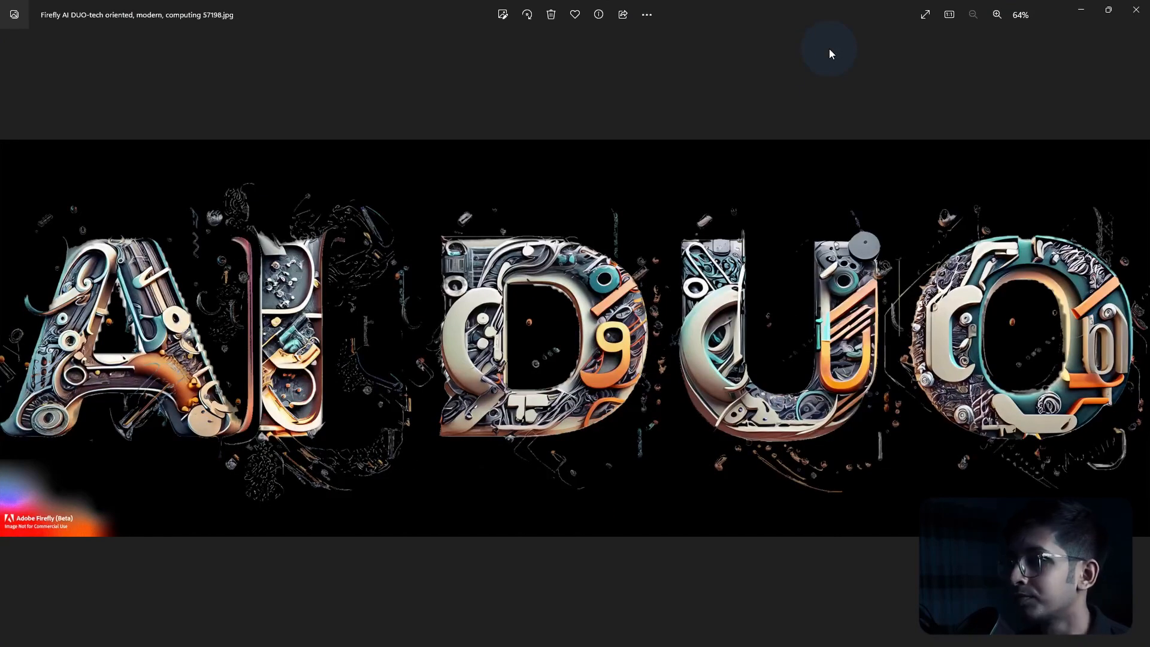